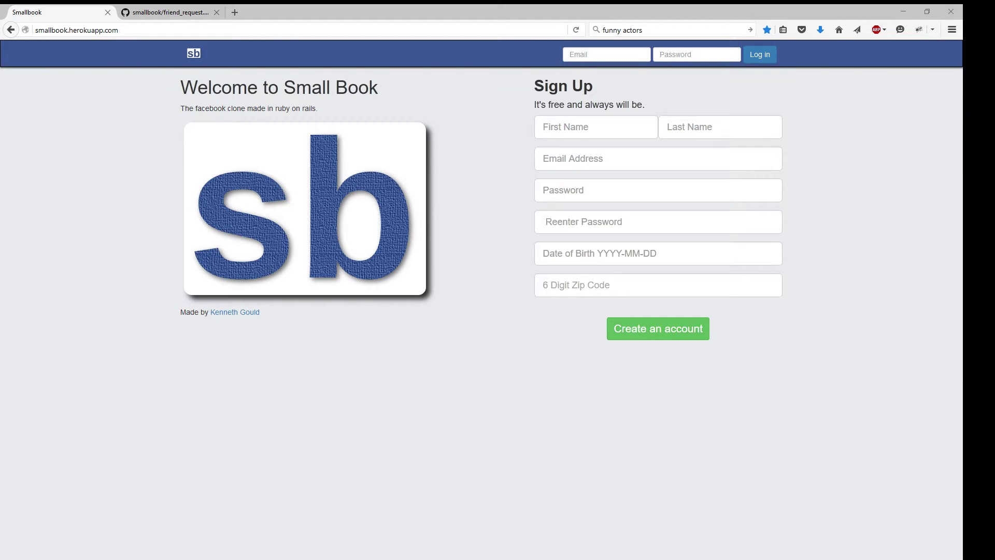
- Attempt a login from the home page header with the account e-mail and a password
left_click(606, 56)
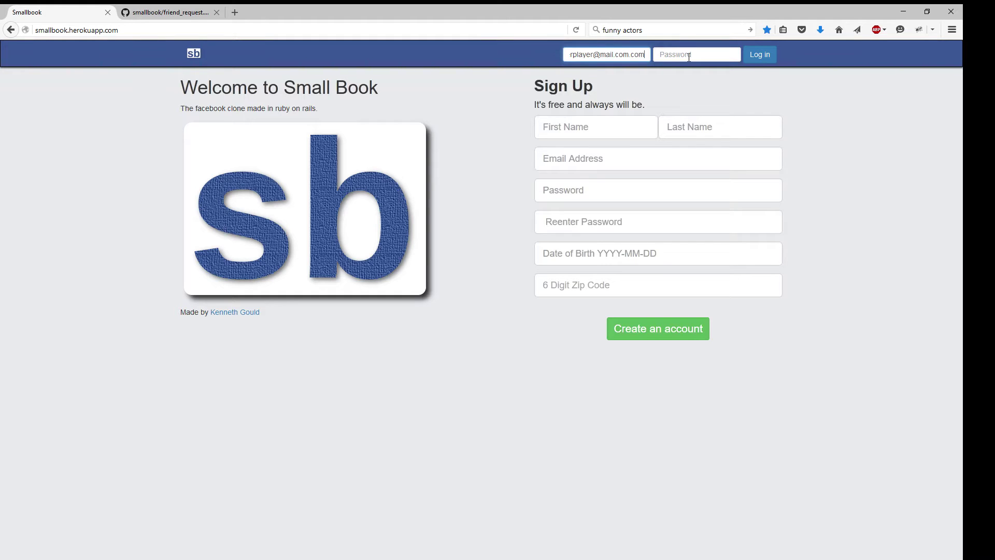
left_click(687, 57)
type("p")
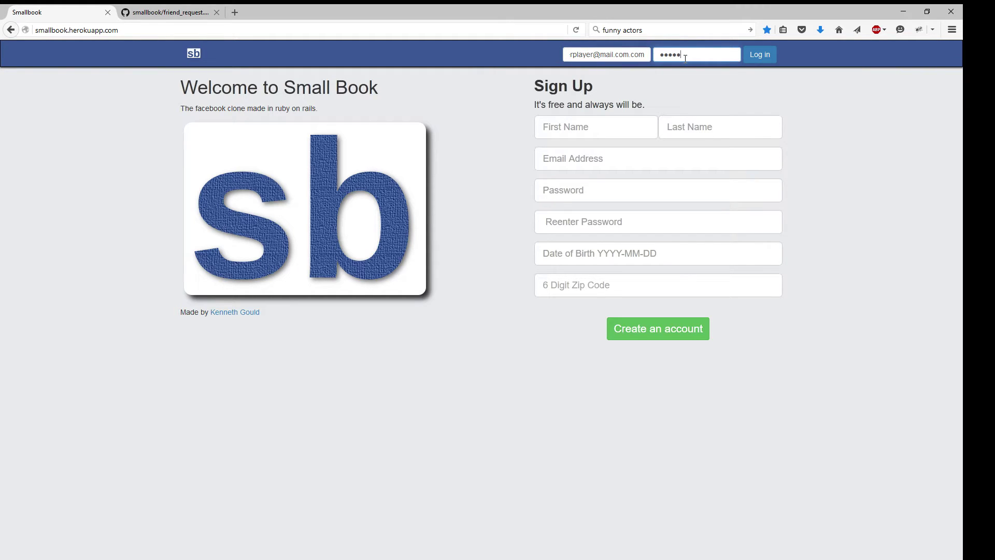
left_click(760, 56)
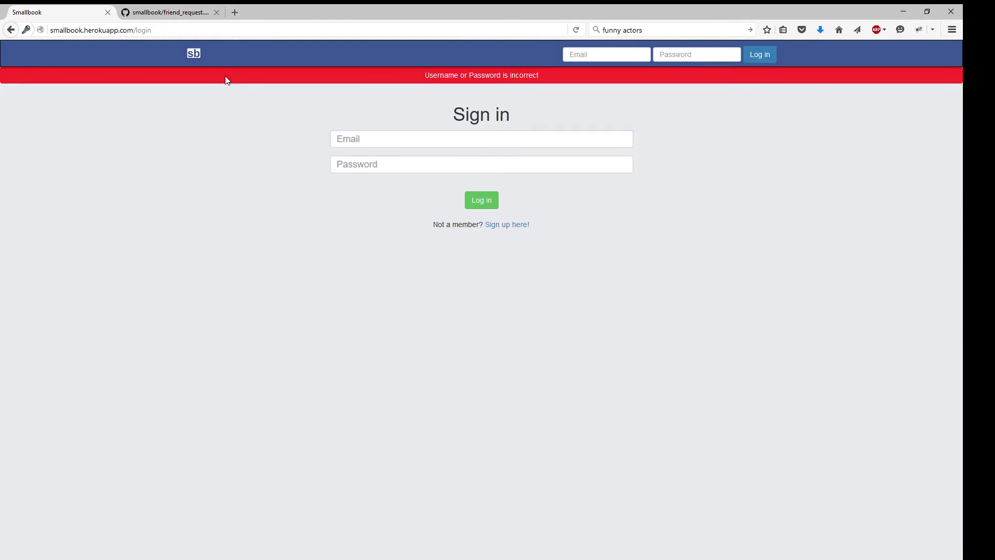
- Sign in on the Sign in form using the autofilled e-mail and the correct password
left_click(486, 138)
type("craz")
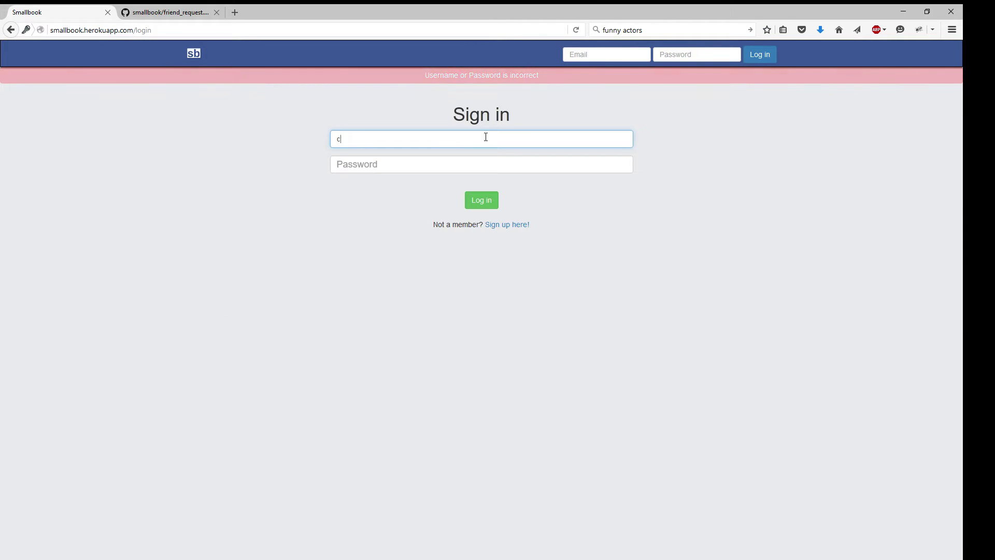
left_click(440, 162)
left_click(439, 166)
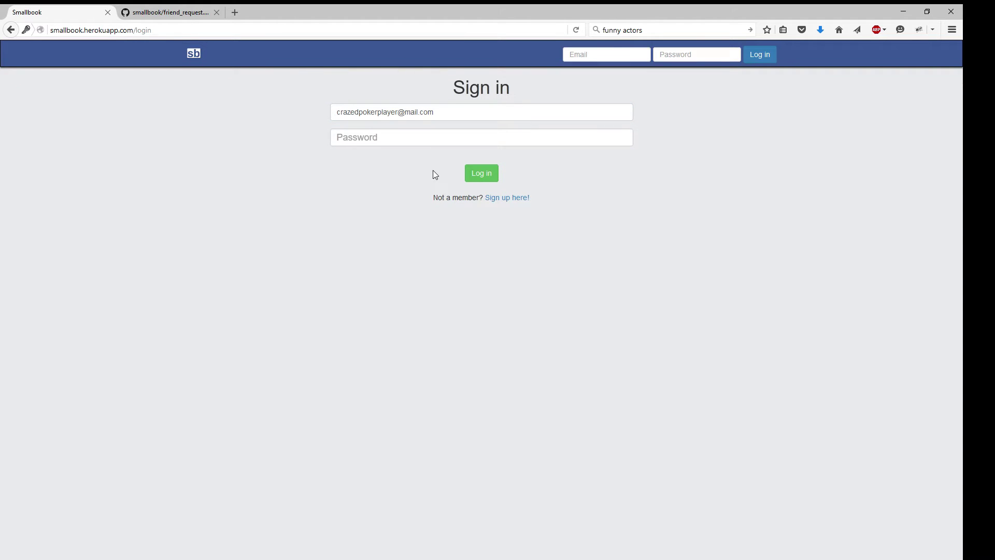
left_click(405, 134)
type("•••••••")
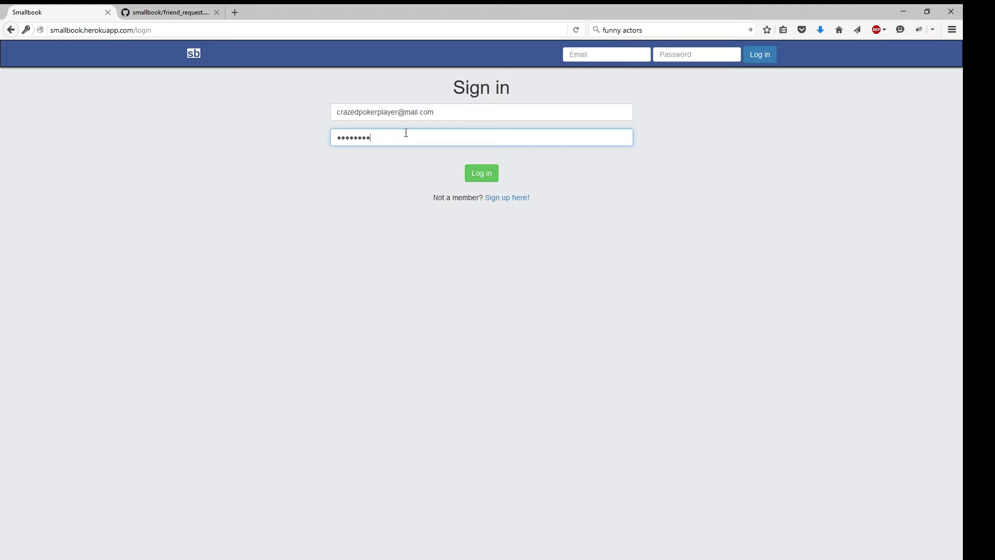
left_click(486, 172)
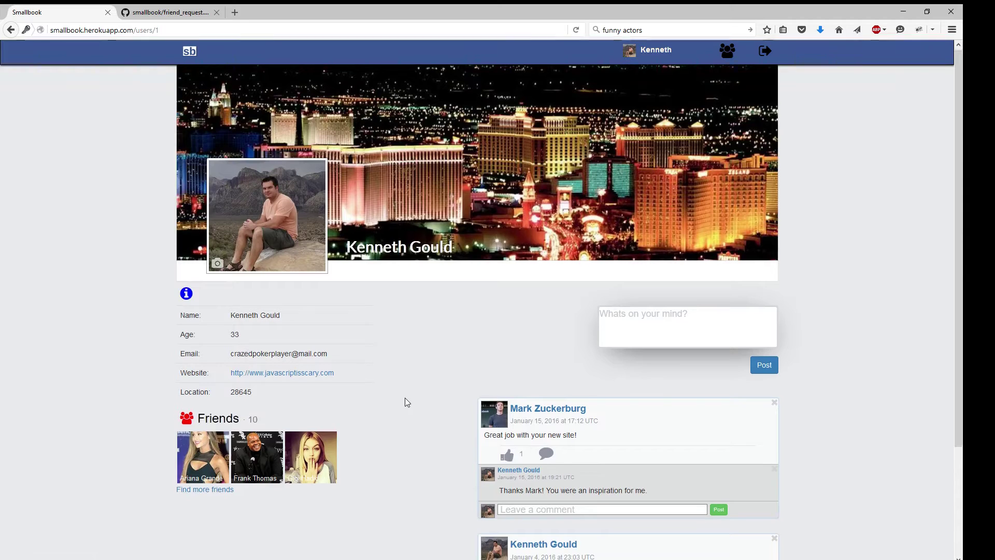
- Scroll down through the profile's post feed and back up to the cover photo
scroll(405, 397, "down", 2)
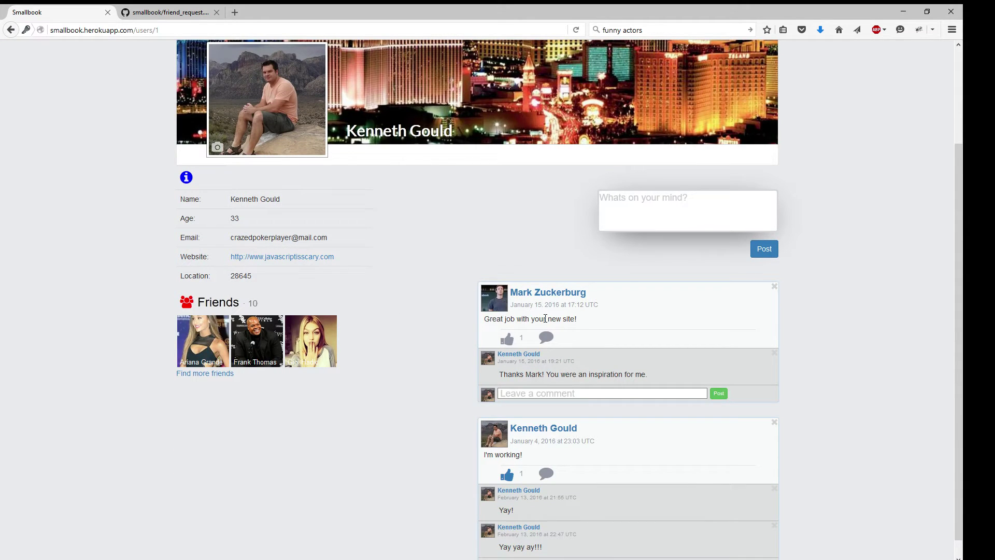
scroll(472, 354, "down", 1)
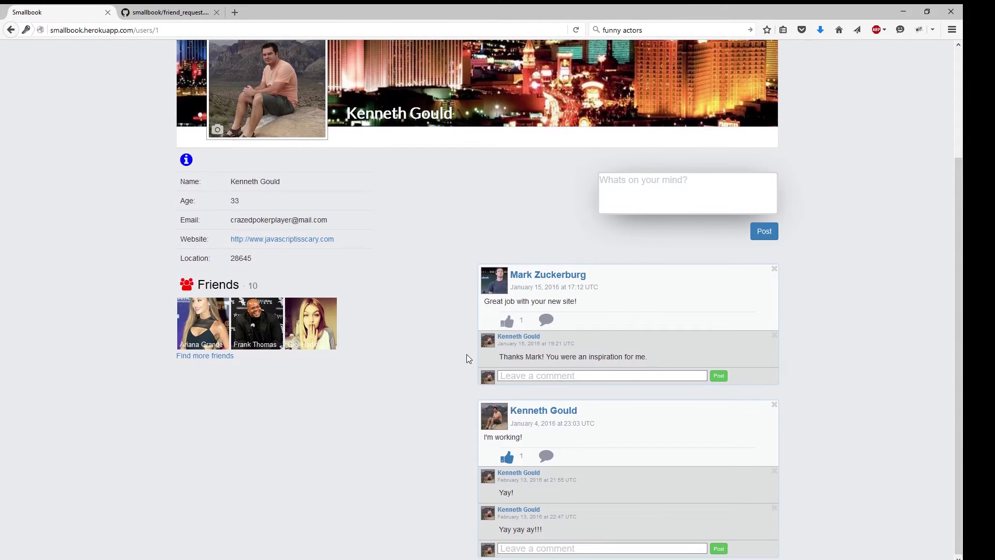
scroll(395, 270, "up", 5)
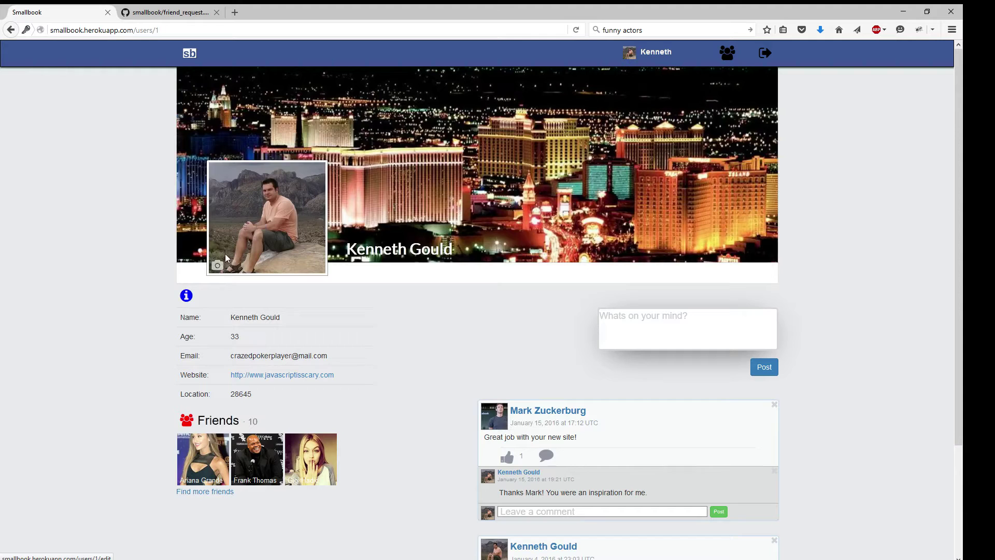
left_click(226, 258)
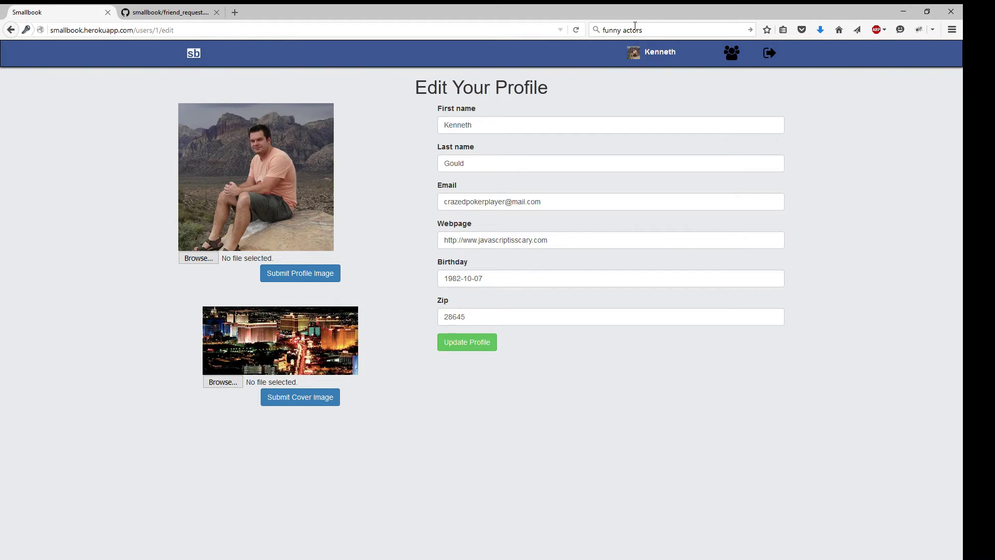
left_click(647, 63)
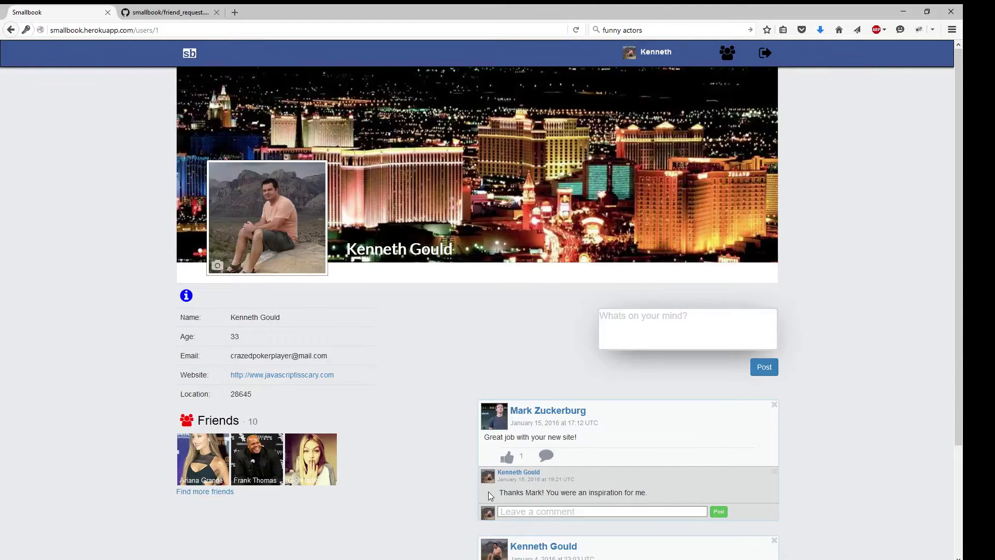
scroll(488, 491, "down", 2)
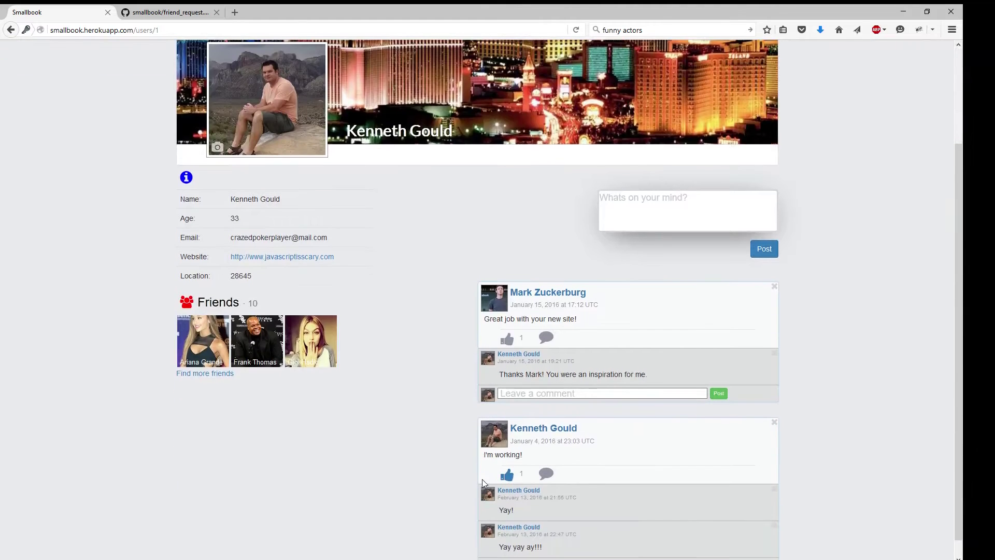
left_click(505, 340)
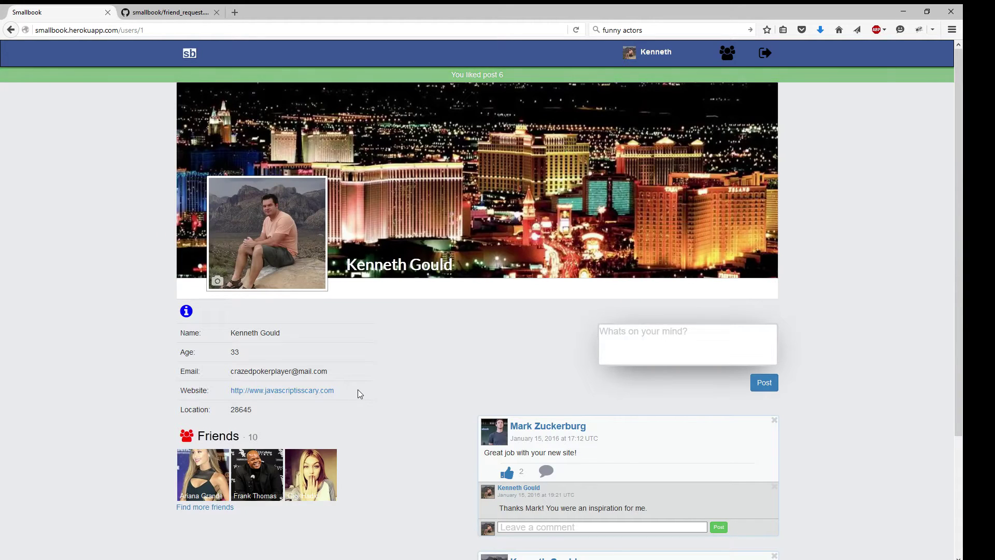
scroll(480, 371, "down", 3)
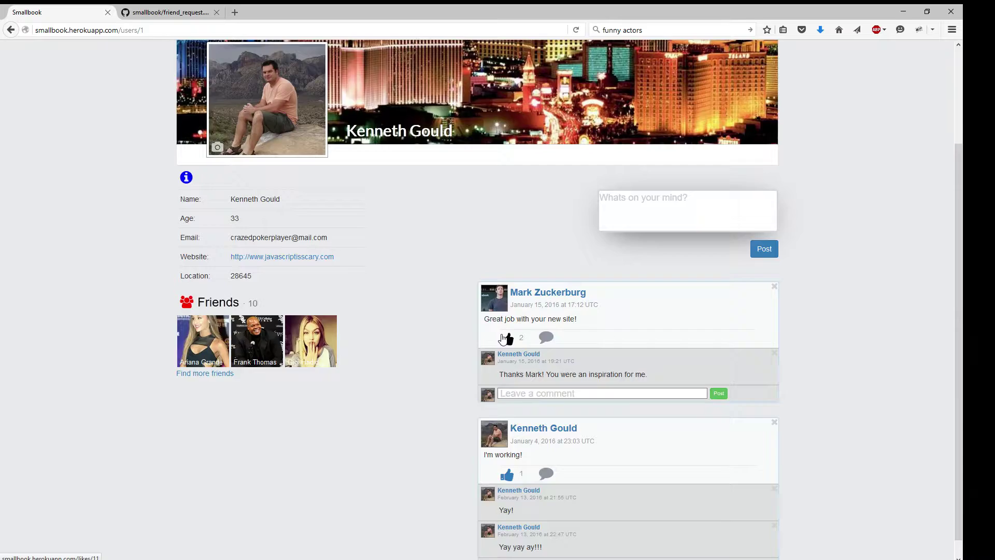
left_click(500, 336)
left_click(469, 251)
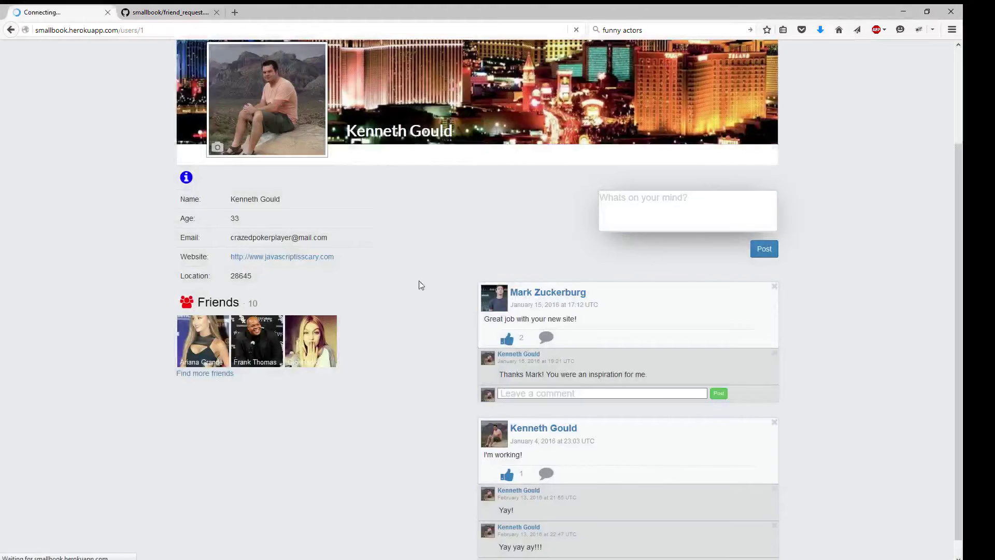
scroll(390, 285, "down", 4)
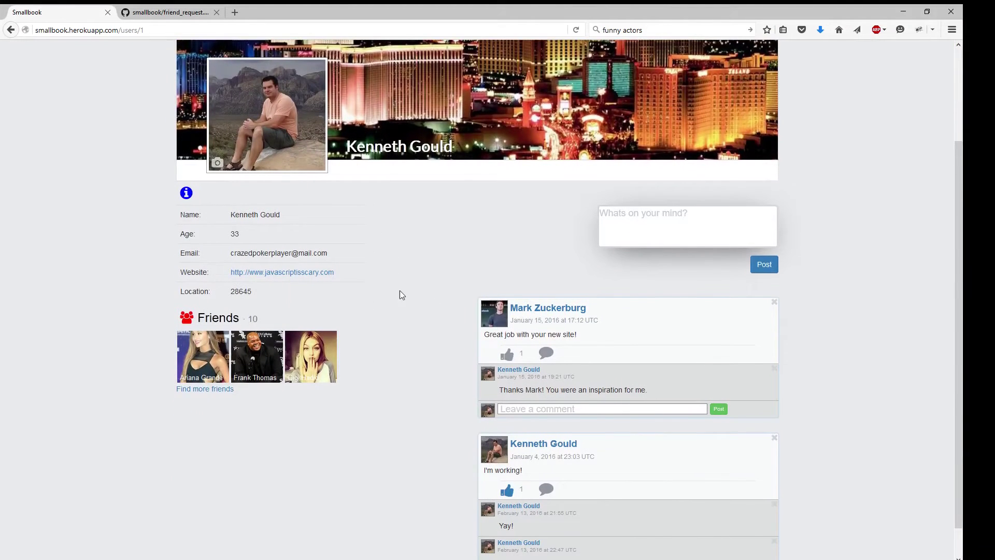
scroll(473, 329, "up", 3)
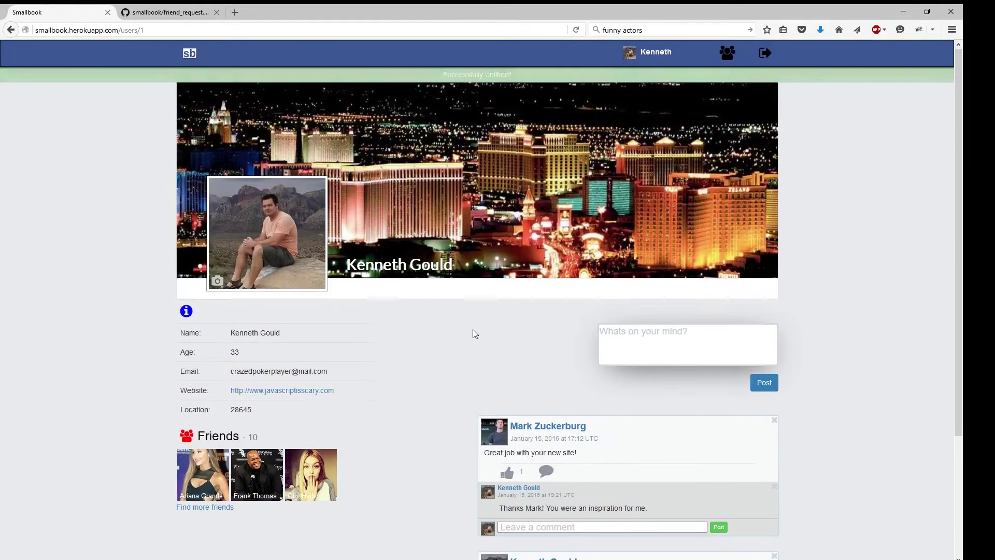
left_click(621, 341)
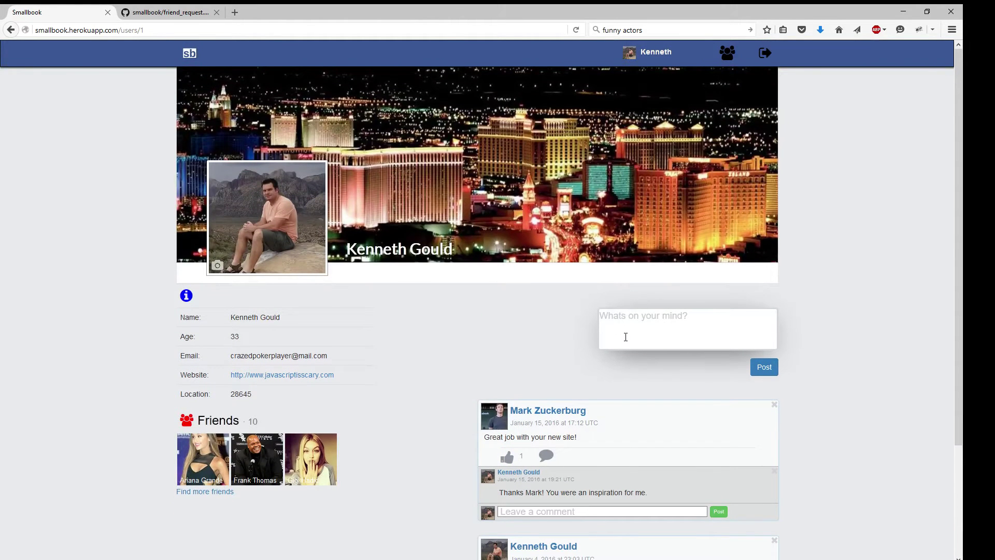
type("Hey guys, whats up?!")
left_click(751, 367)
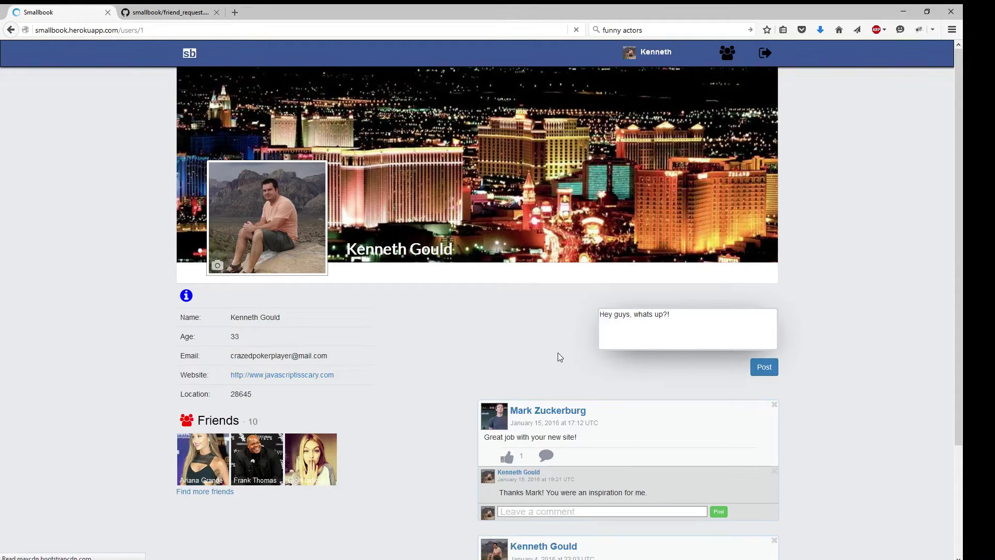
scroll(550, 355, "down", 5)
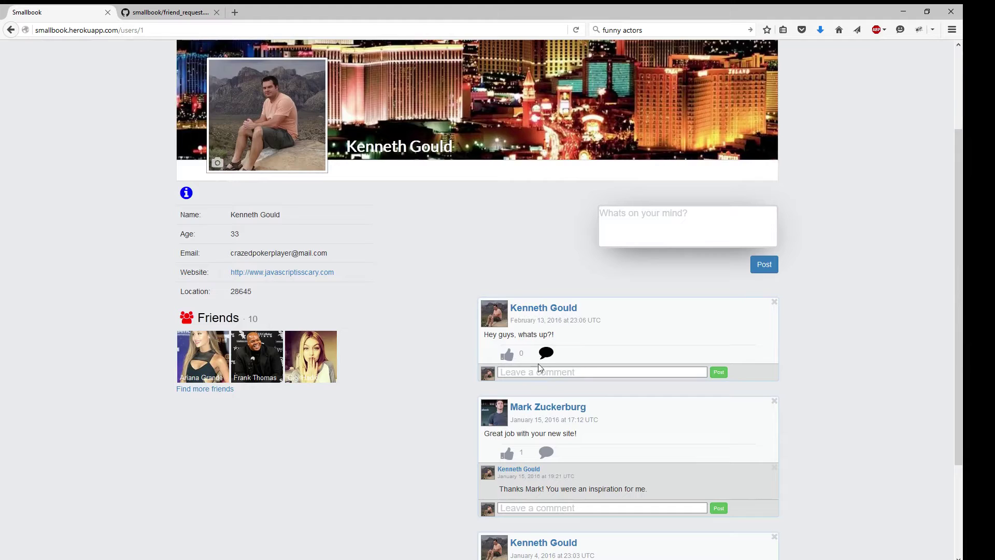
scroll(537, 210, "up", 2)
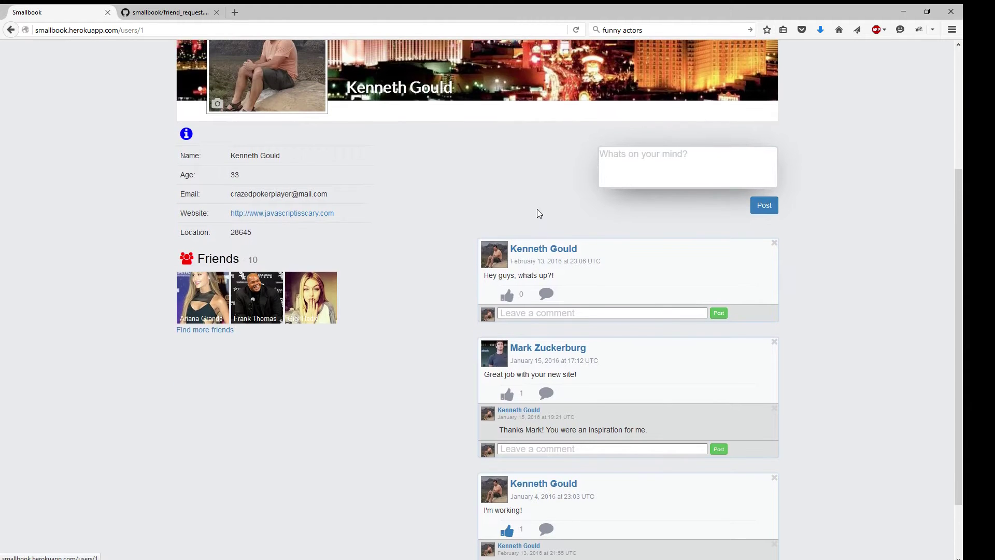
scroll(775, 247, "down", 1)
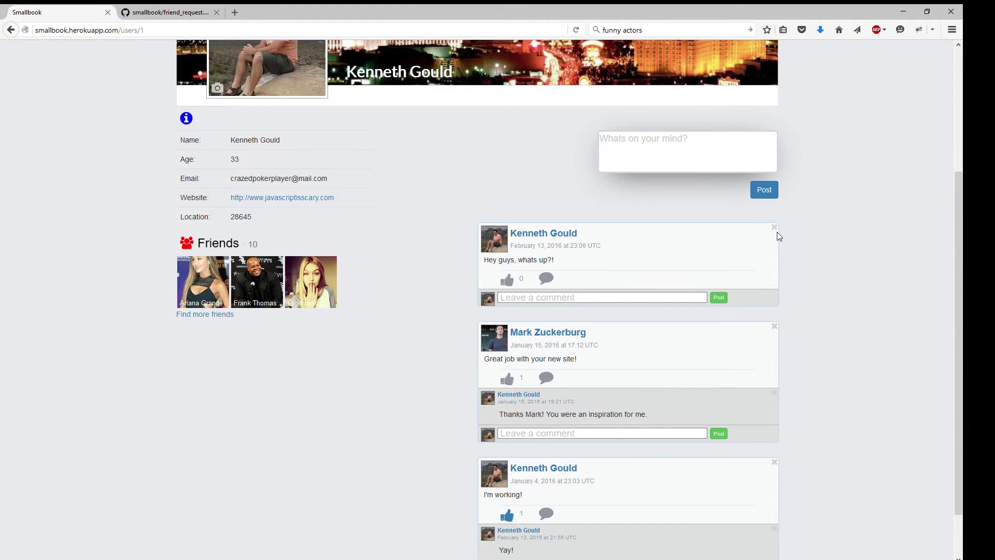
left_click(775, 229)
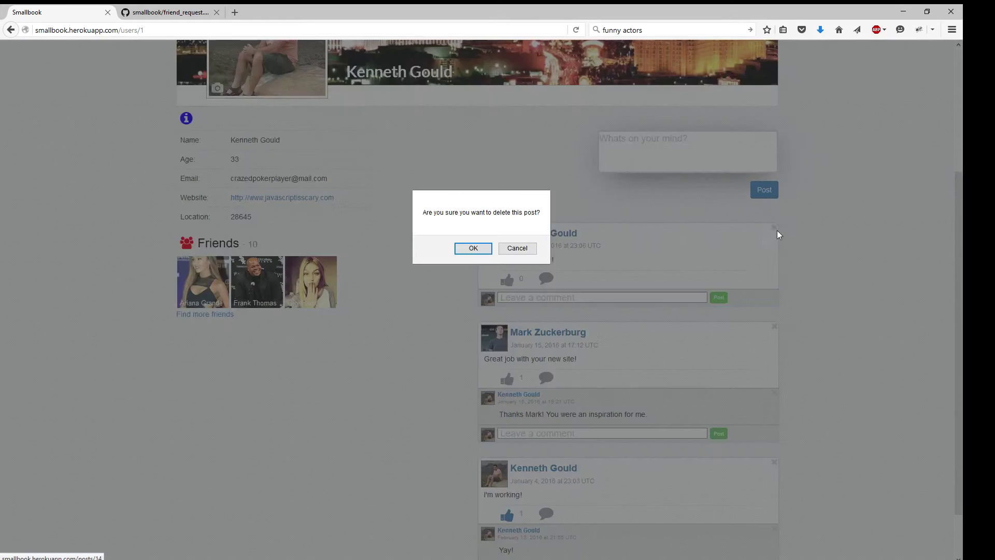
left_click(472, 248)
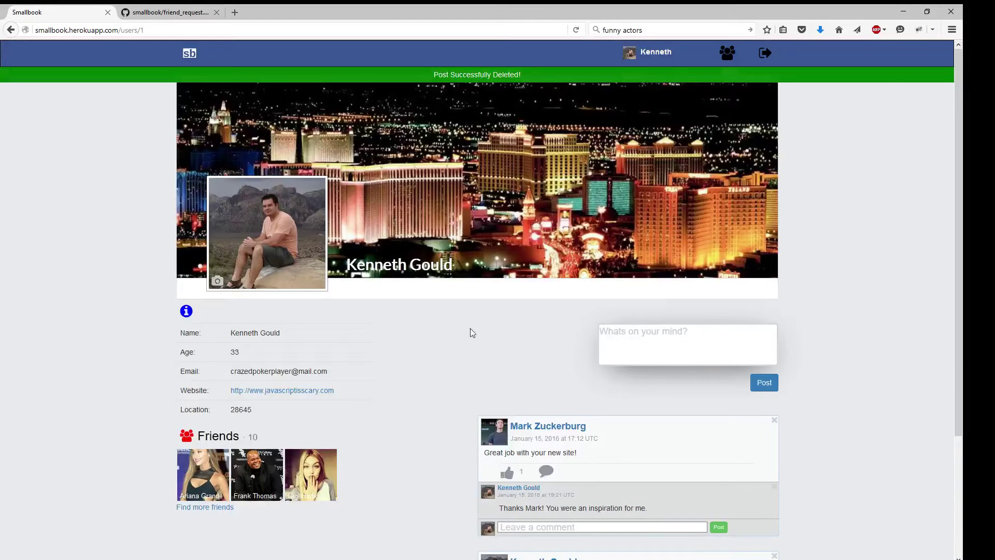
scroll(459, 306, "down", 5)
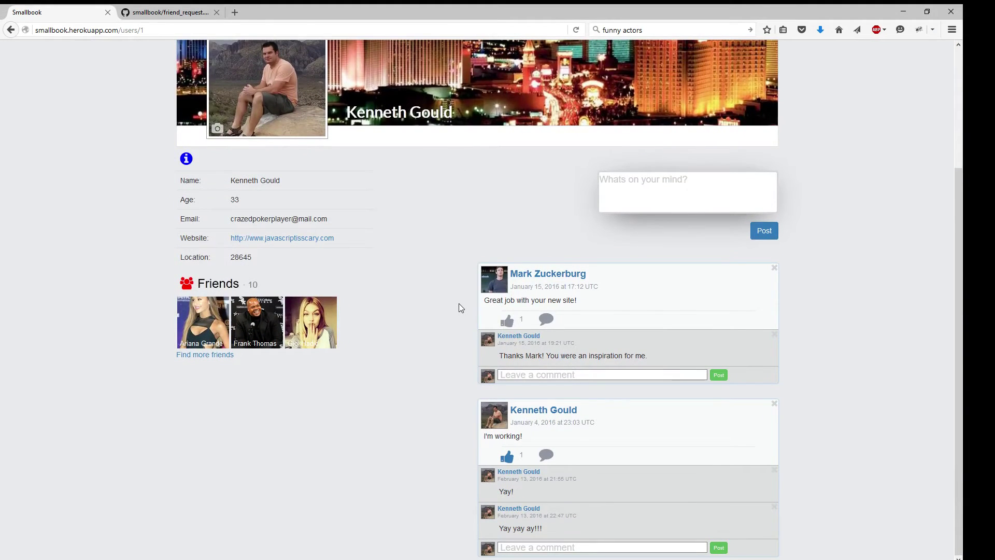
scroll(459, 303, "up", 4)
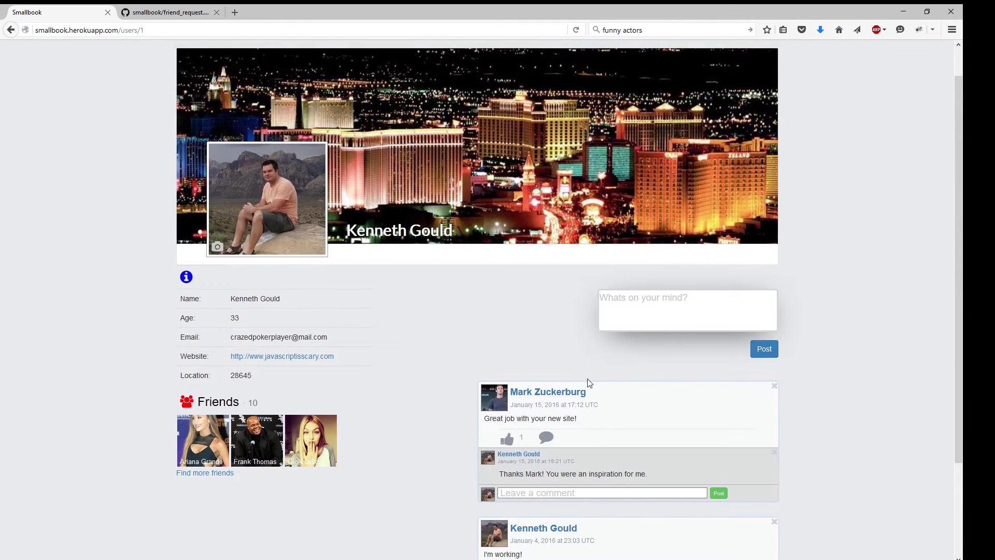
scroll(798, 396, "down", 1)
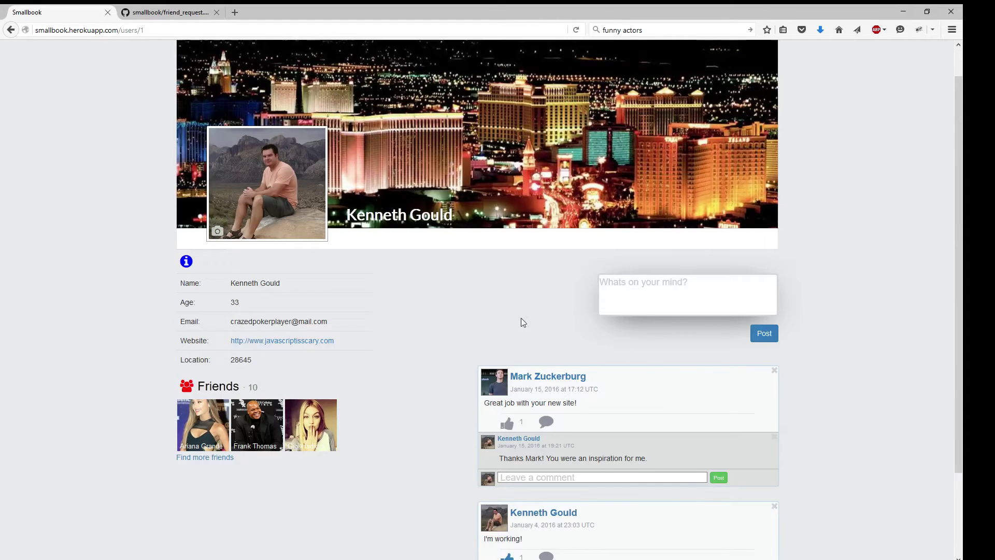
scroll(521, 321, "down", 2)
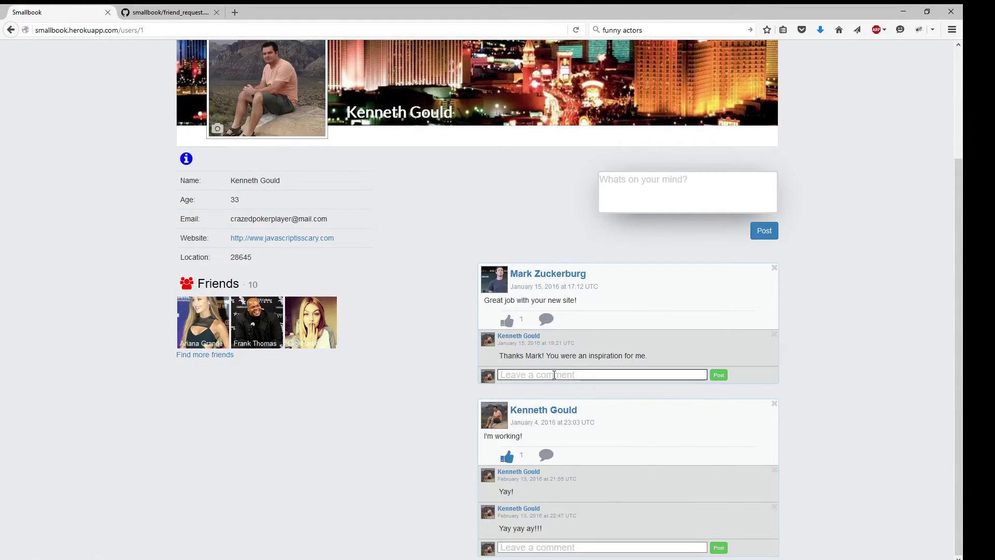
scroll(421, 231, "up", 3)
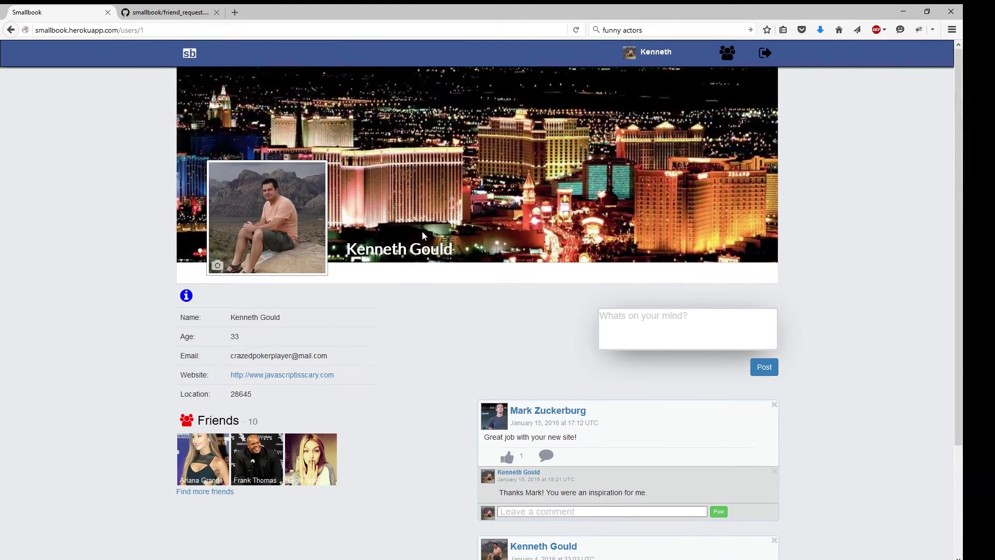
- Log out and enter the new user's first name, last name, e-mail and matching passwords
left_click(765, 54)
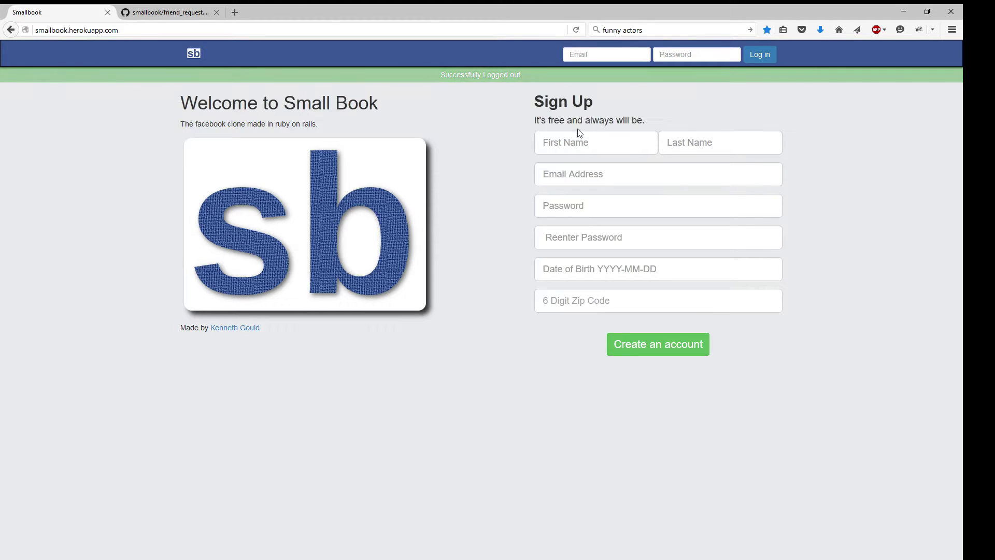
left_click(596, 145)
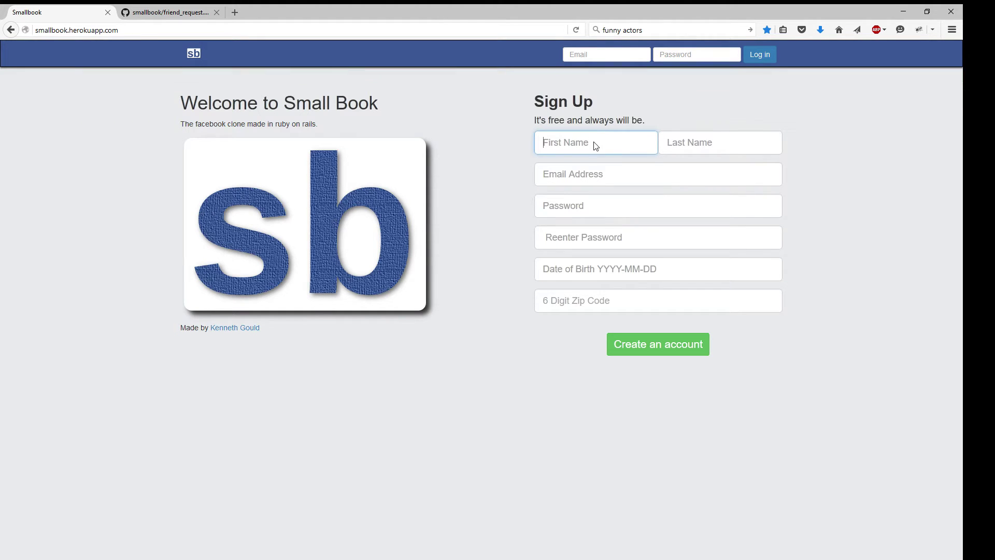
type("Stephen")
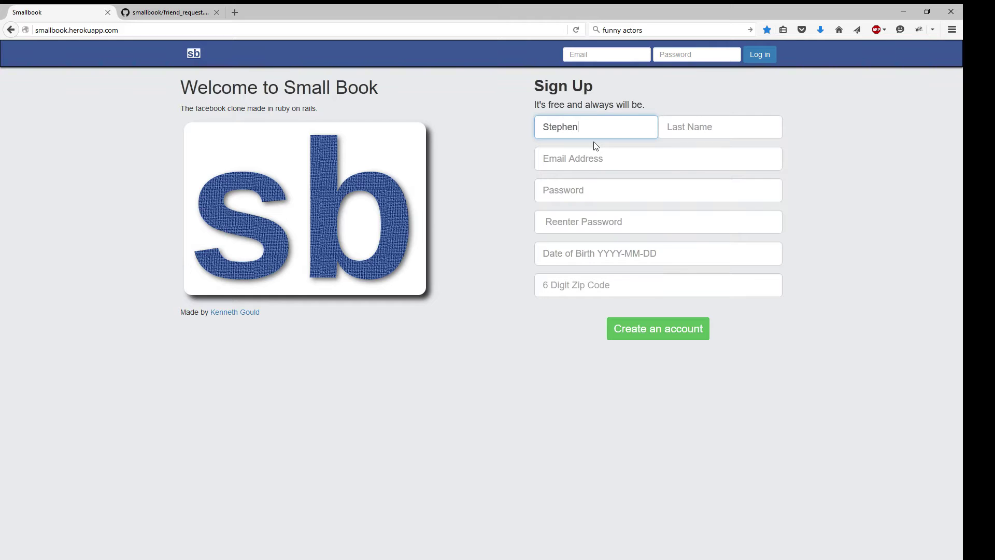
key("Tab")
type("Co")
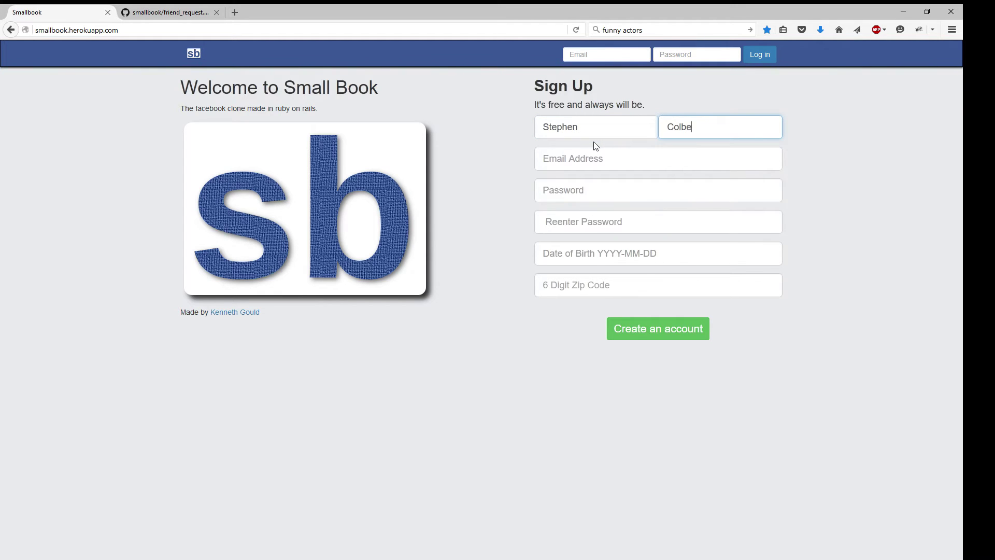
left_click(615, 153)
type("s")
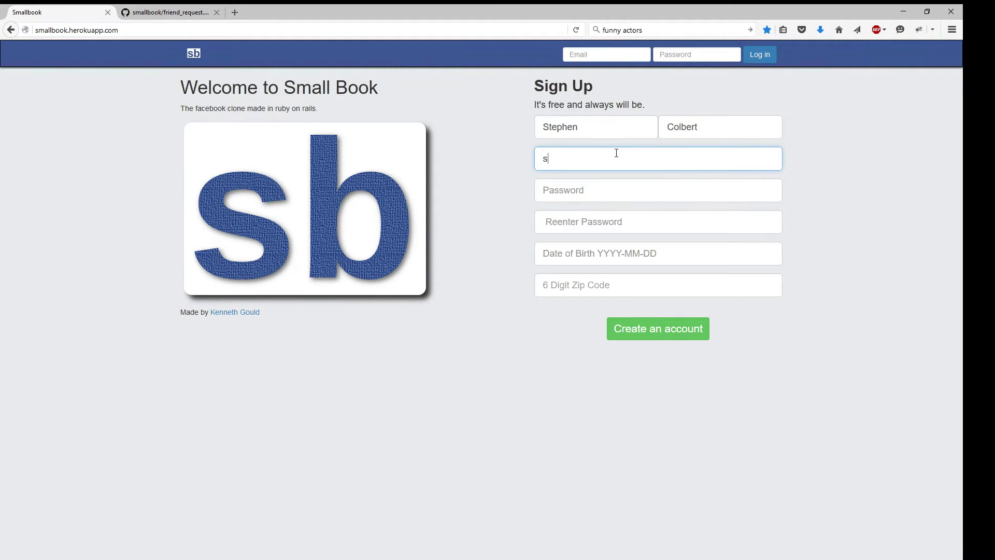
type("tephen@example.com")
left_click(605, 182)
type("password")
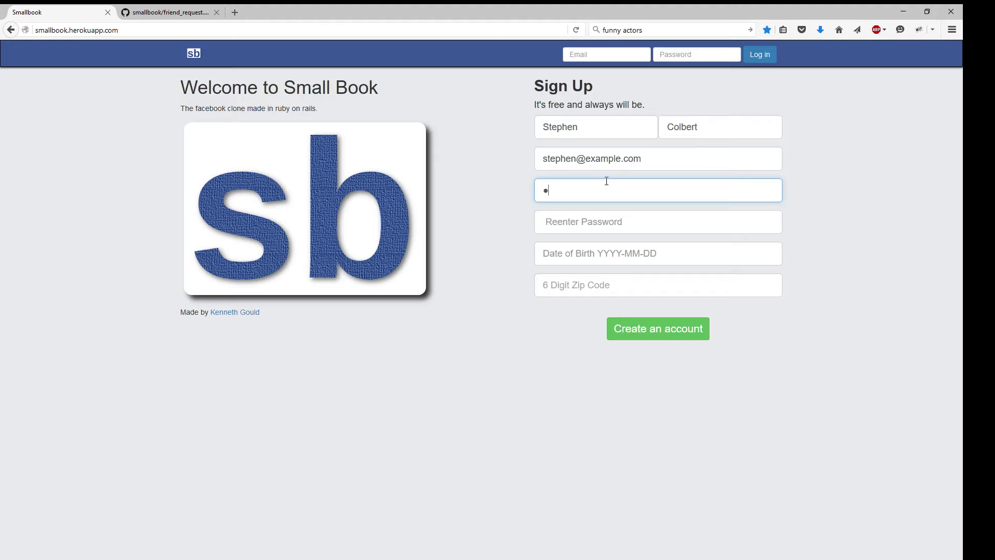
key("Tab")
type("password")
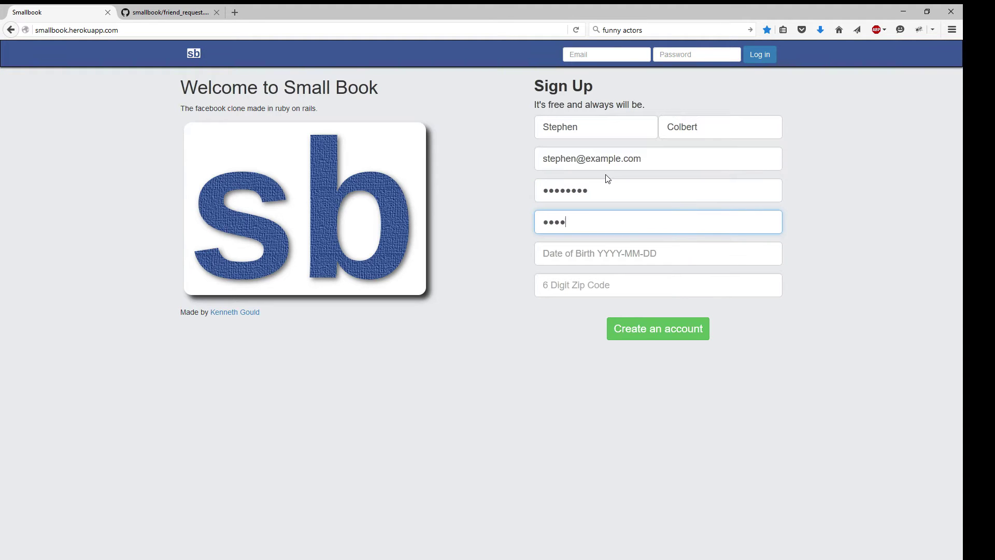
- Set the date of birth to January 8, 1969, enter the zip code and submit
left_click(604, 250)
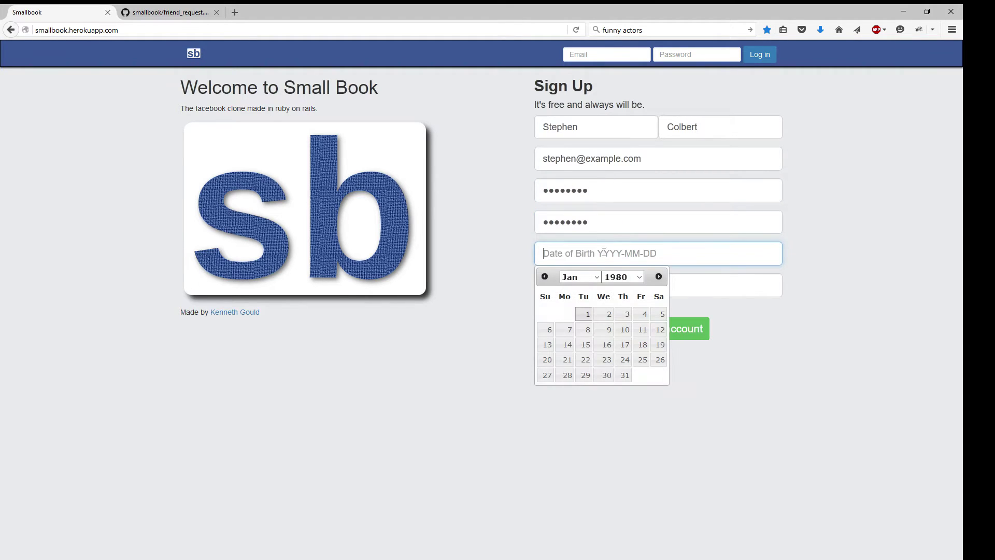
left_click(640, 278)
left_click(613, 375)
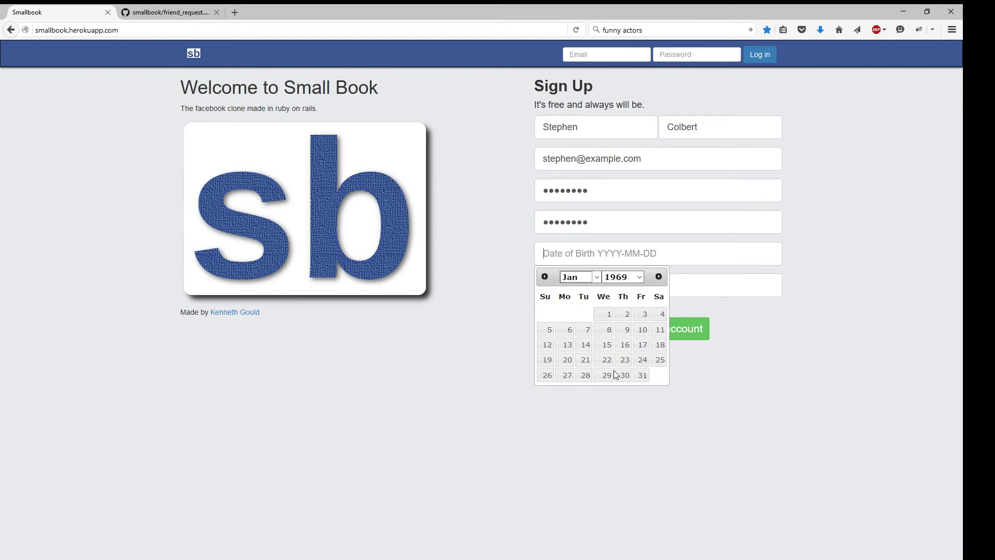
left_click(607, 330)
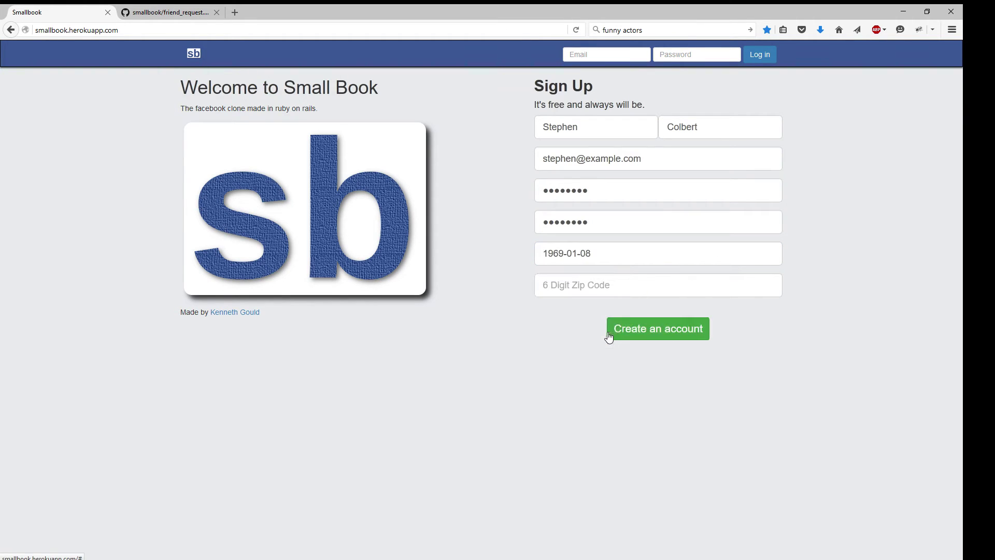
left_click(614, 285)
type("555555")
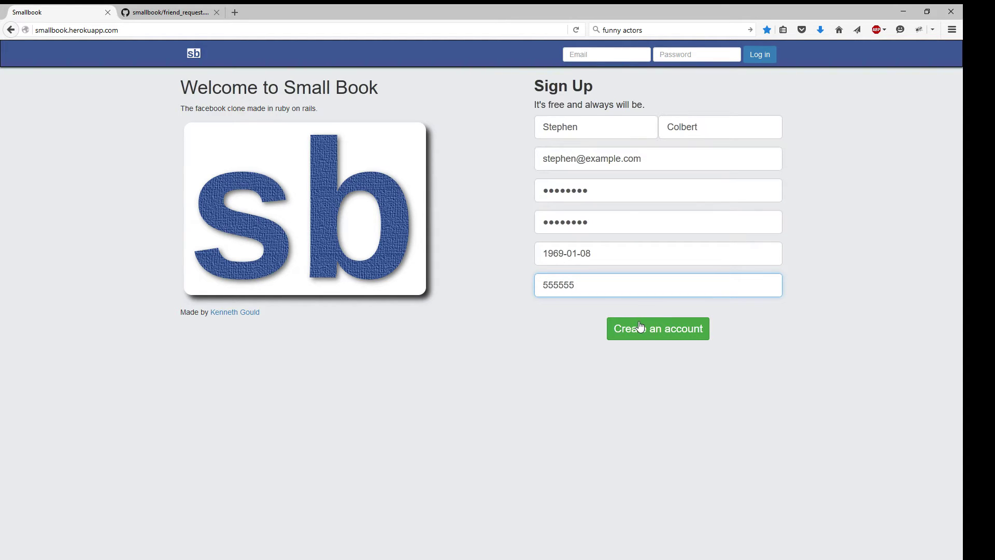
left_click(640, 326)
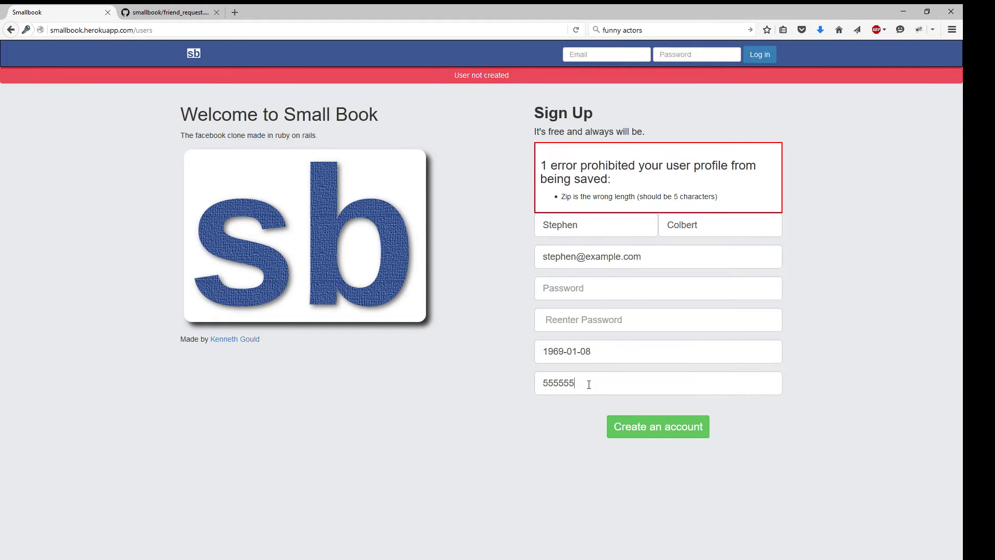
- Trim the zip code to five digits and re-enter the passwords cleared by the error
left_click(608, 383)
key("BackSpace")
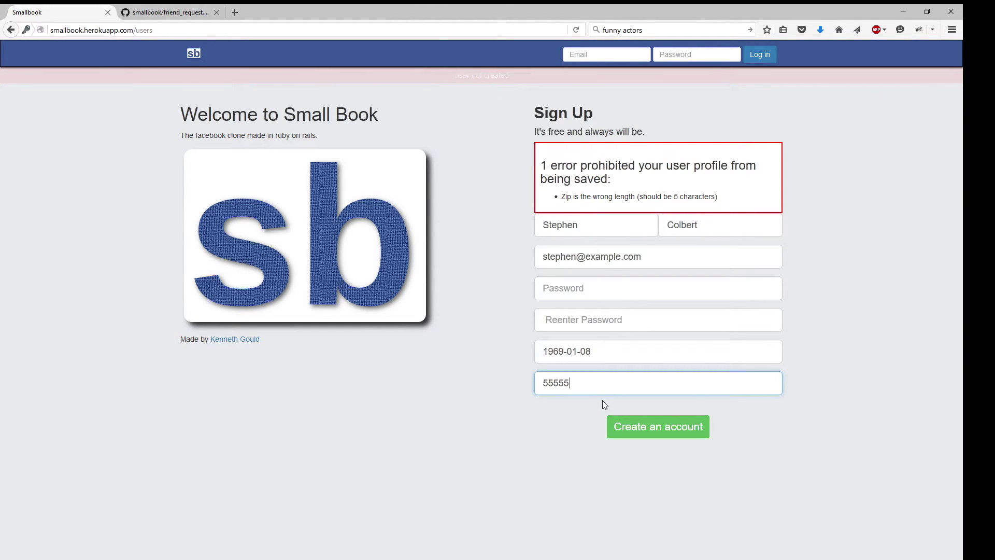
left_click(588, 267)
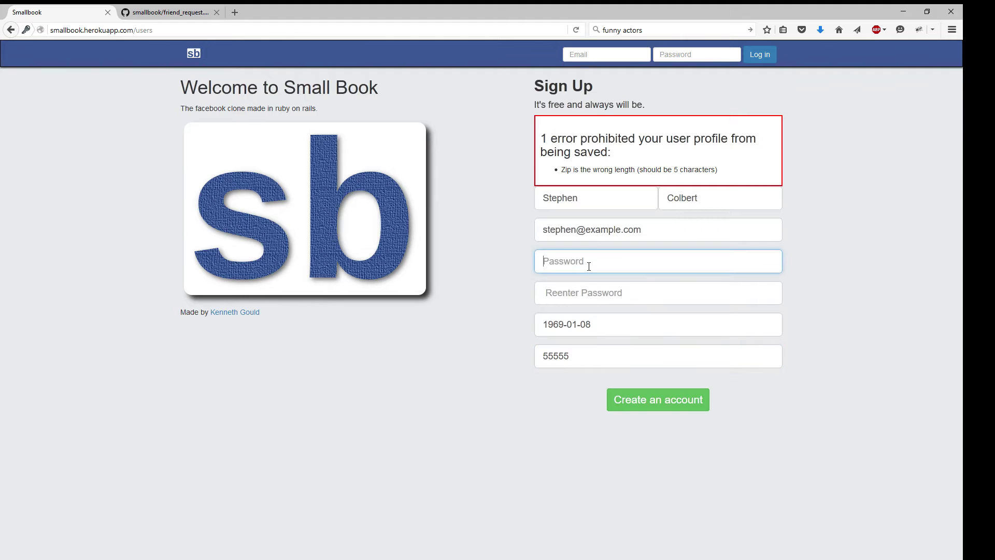
type("123456789")
key("Tab")
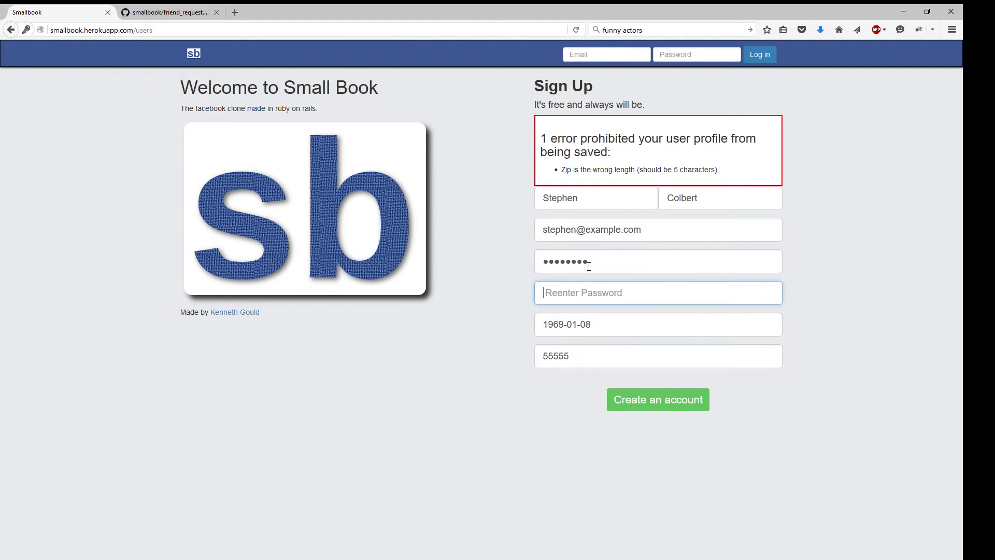
type("123456789")
- Create the account and upload colbert.jpg as its profile picture
left_click(639, 408)
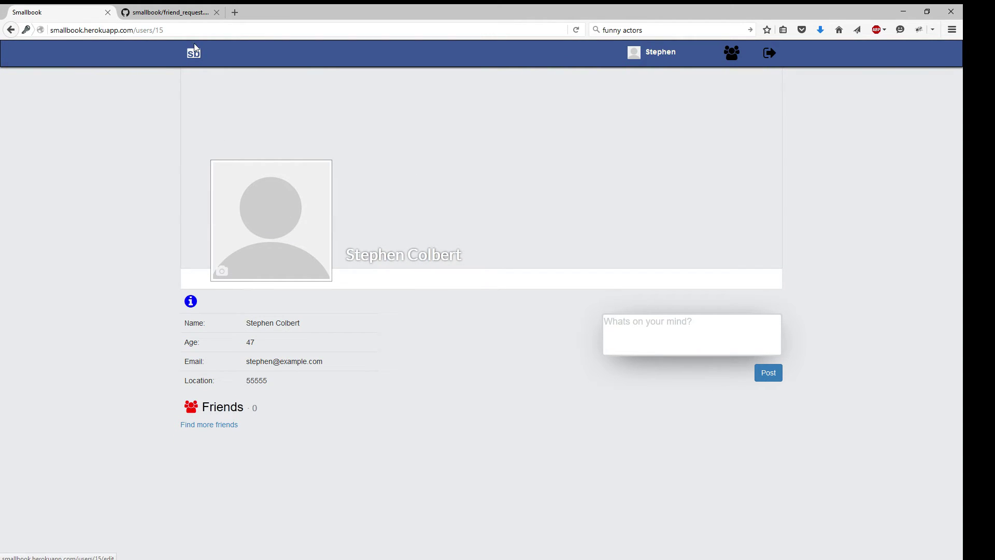
left_click(299, 218)
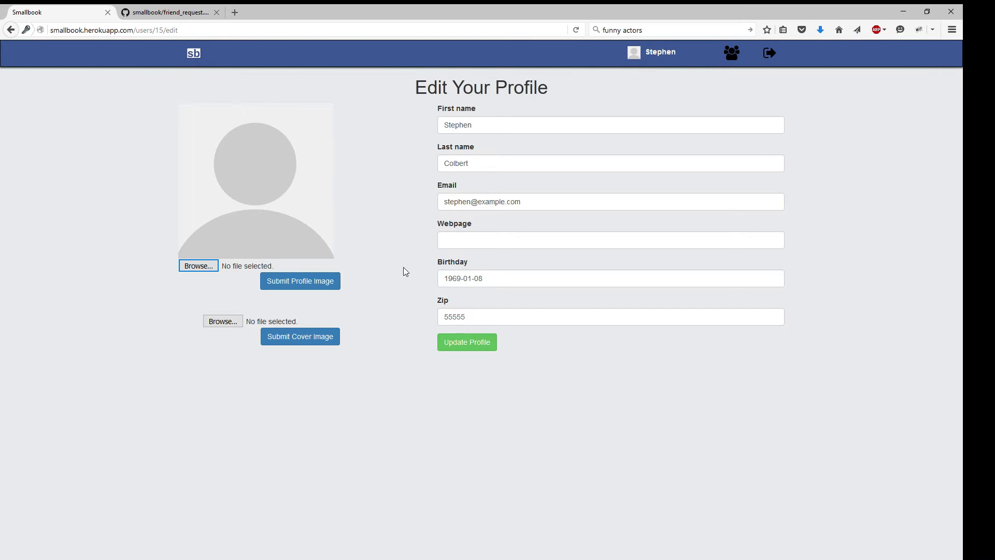
left_click(277, 283)
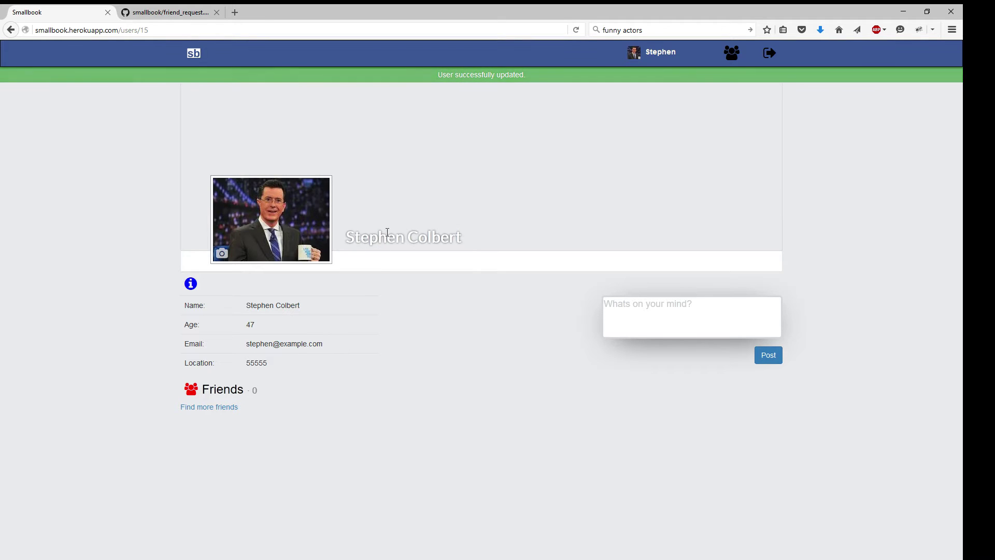
- Upload colbertcover.jpg as the new profile's cover image from the edit page
left_click(282, 223)
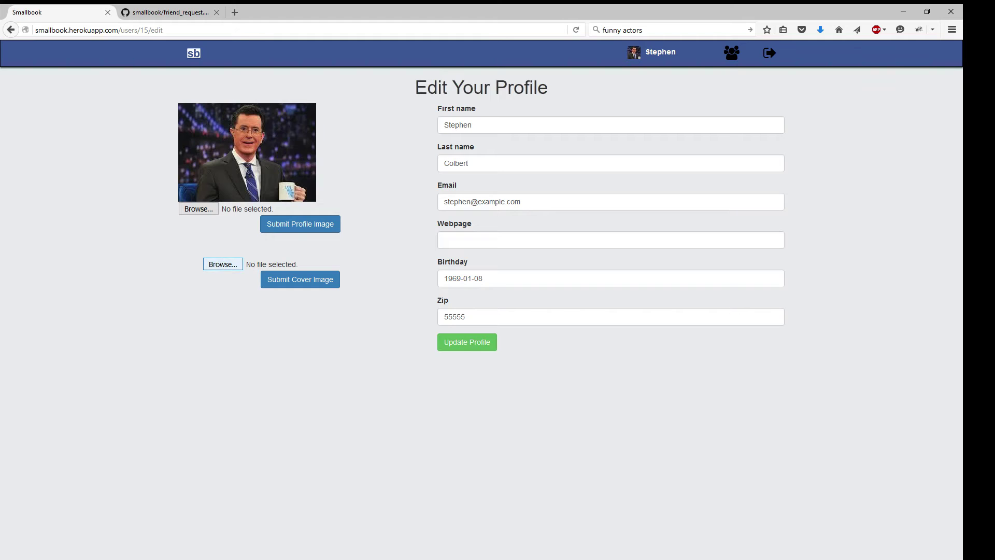
left_click(223, 264)
left_click(346, 243)
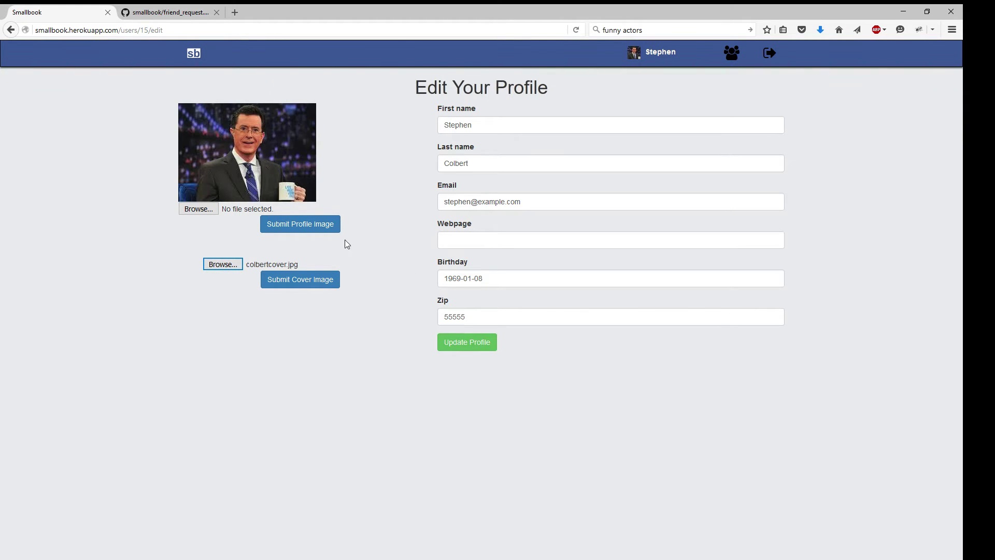
left_click(332, 284)
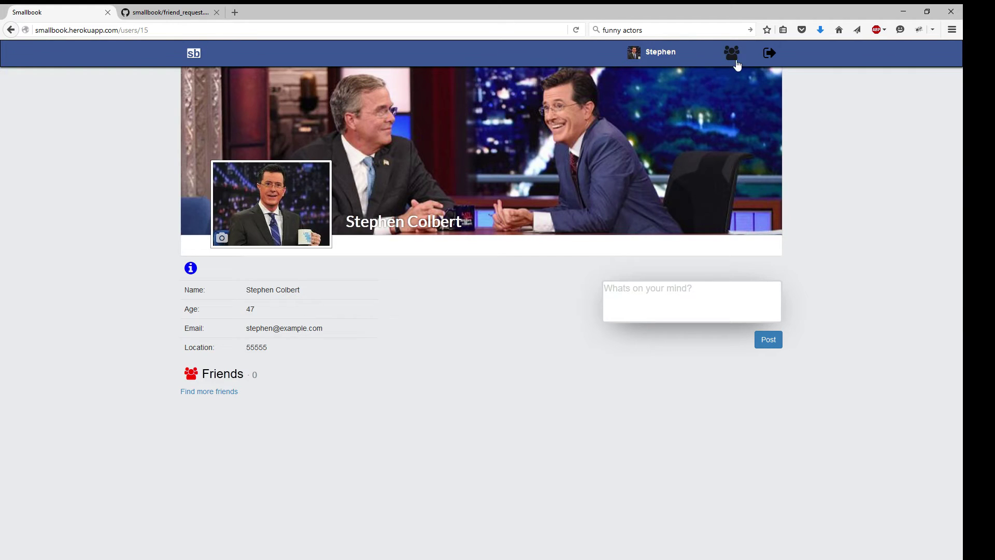
- Open the site creator's profile from the Users List and send a friend request
left_click(219, 393)
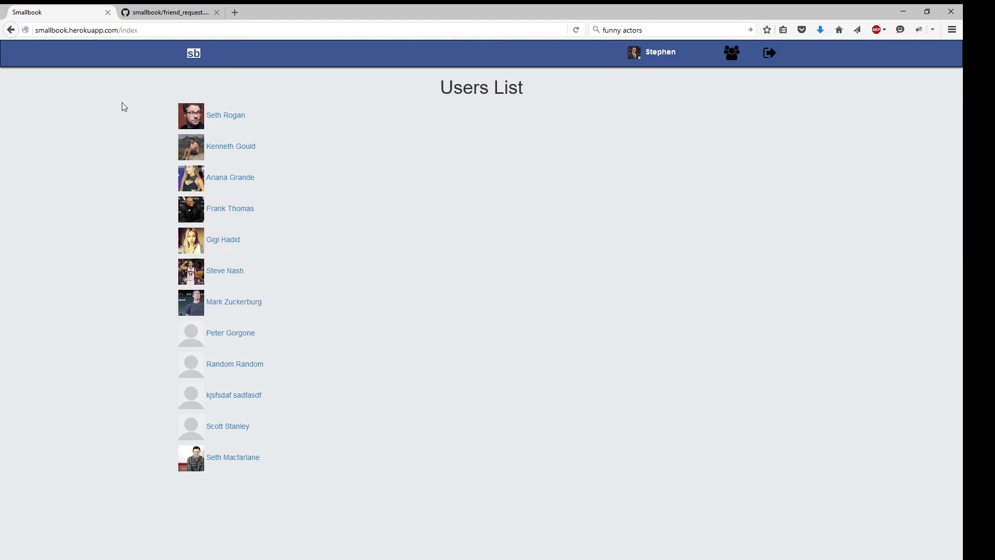
left_click(235, 147)
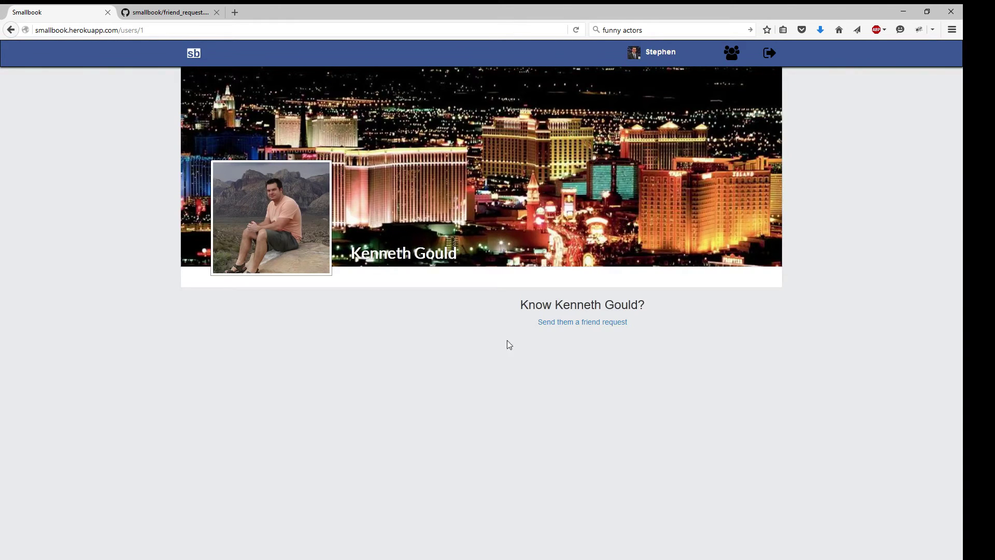
left_click(567, 324)
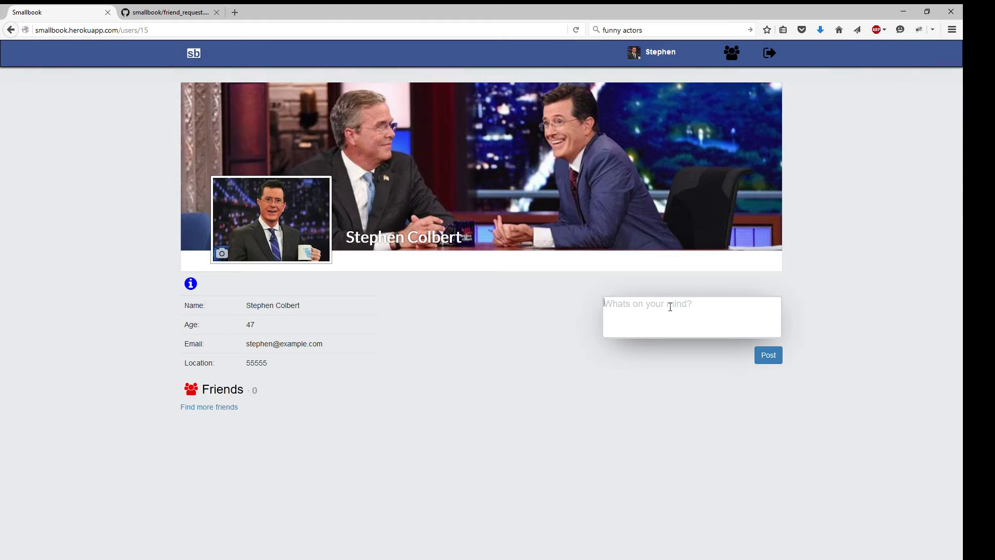
- Publish a 'Hey!' status post and like it, bringing its likes to 1
type("Hey!")
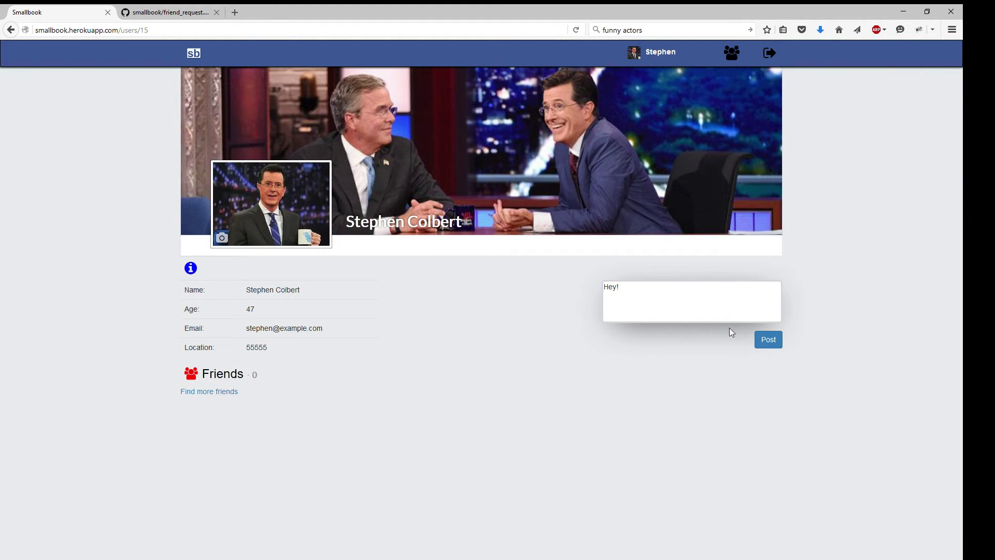
left_click(777, 343)
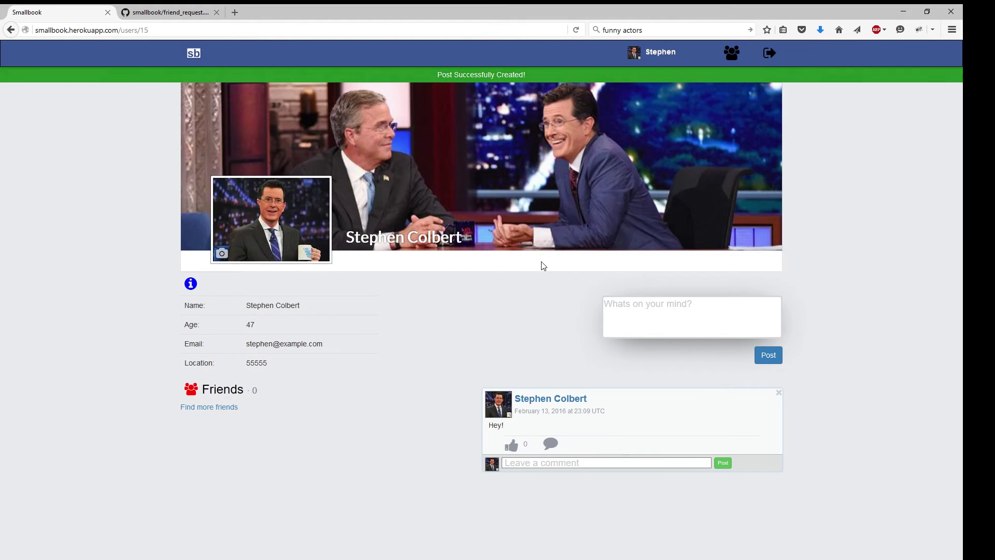
left_click(515, 444)
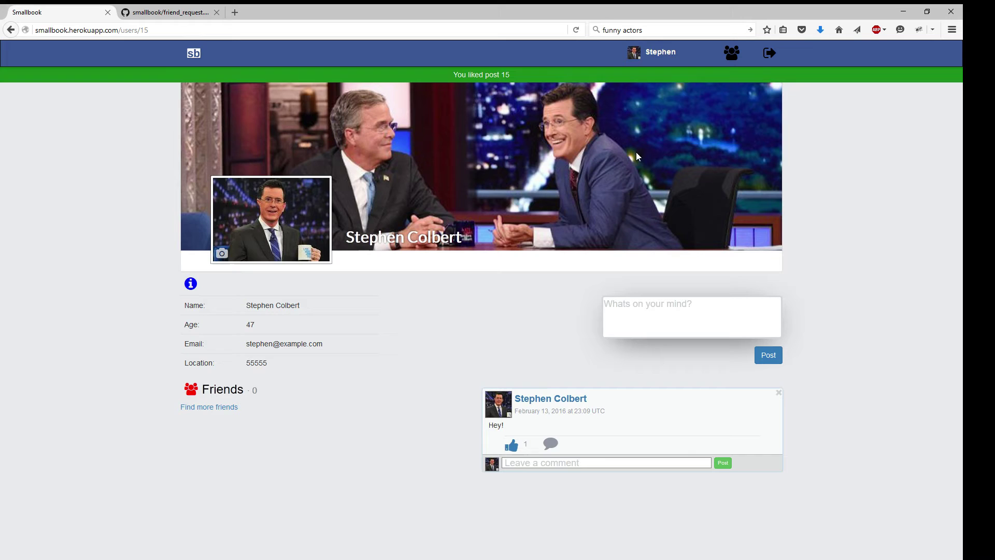
- Log out and sign back into the original account using the saved e-mail and its password
left_click(767, 61)
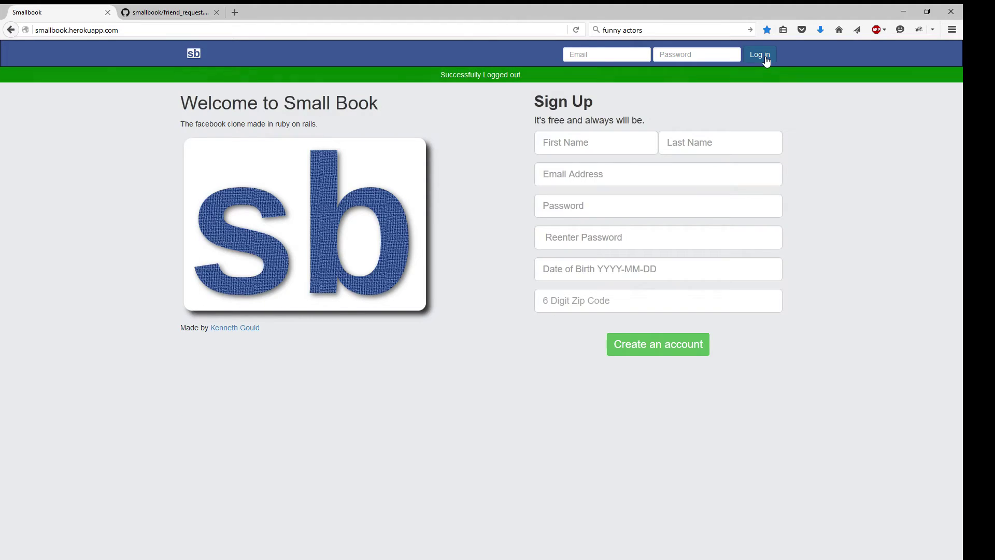
left_click(618, 49)
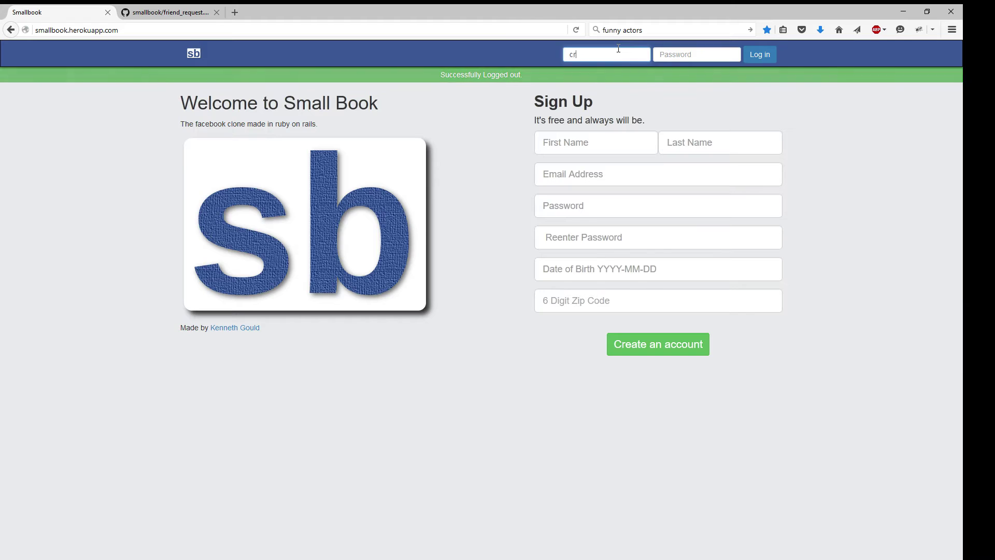
left_click(618, 64)
left_click(678, 59)
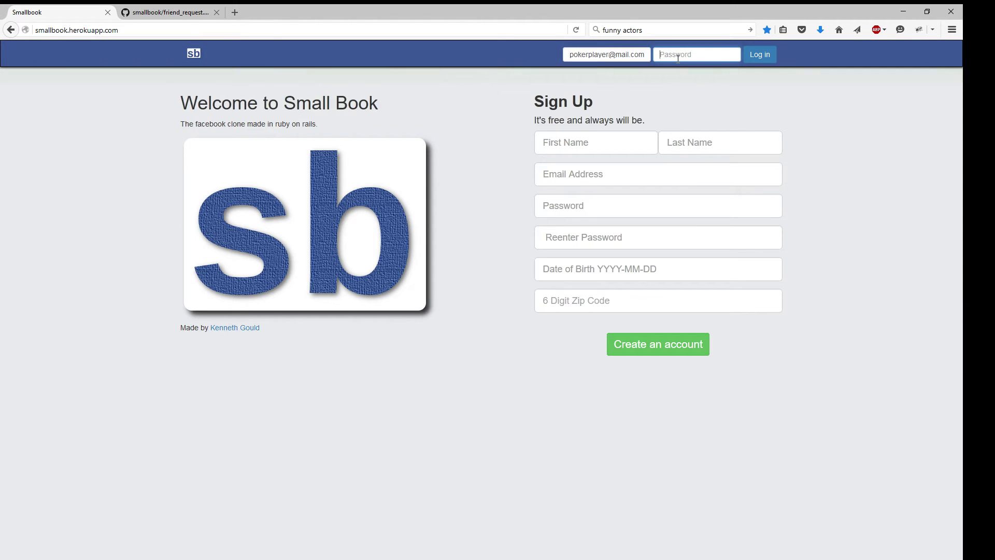
type("********")
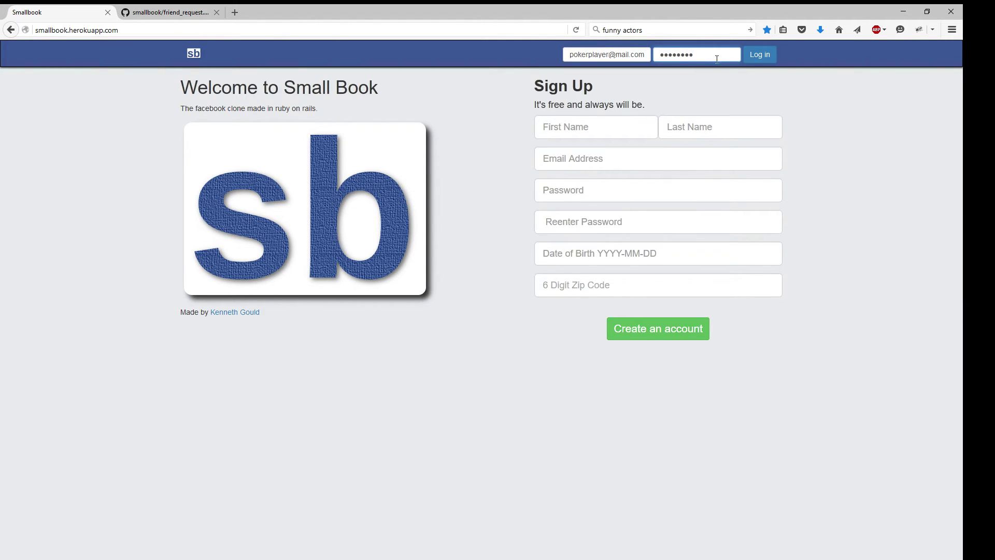
left_click(753, 59)
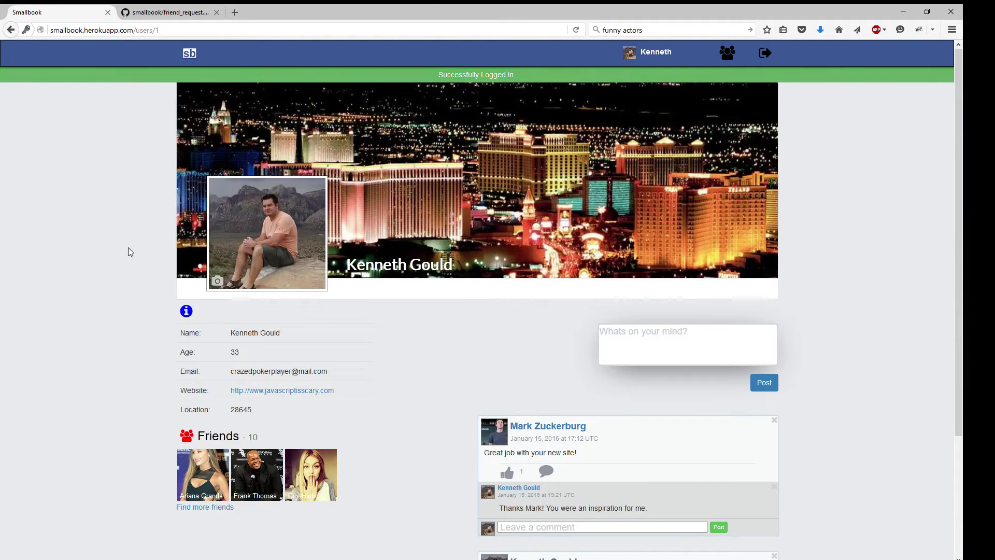
scroll(128, 252, "down", 2)
scroll(156, 246, "up", 2)
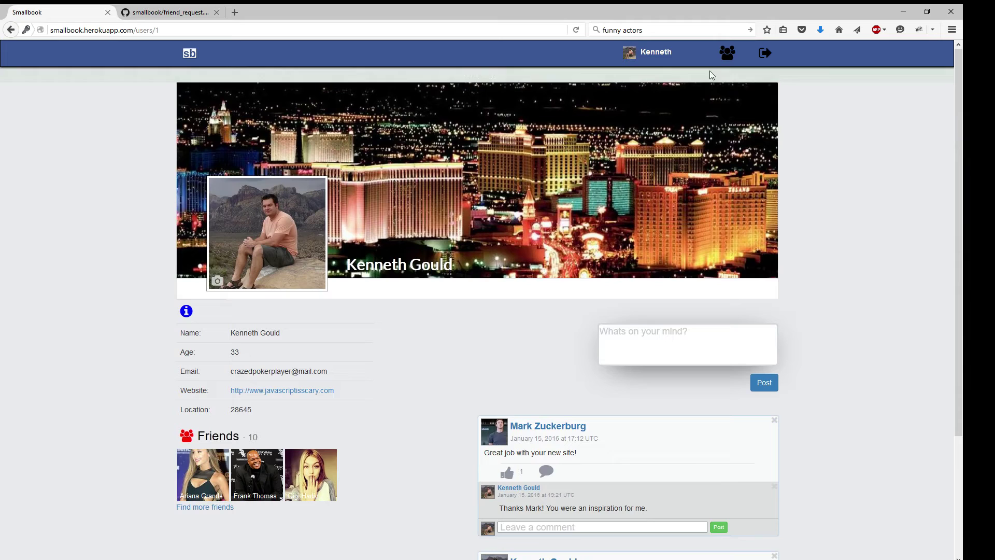
- Accept the new user's friend request and return to the friendships list, now showing 11 friends
left_click(729, 55)
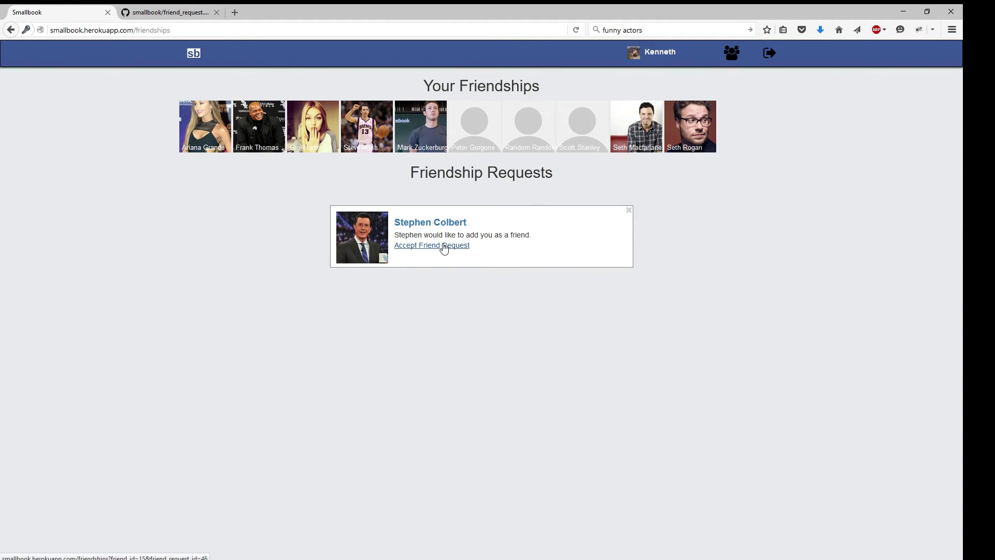
left_click(443, 246)
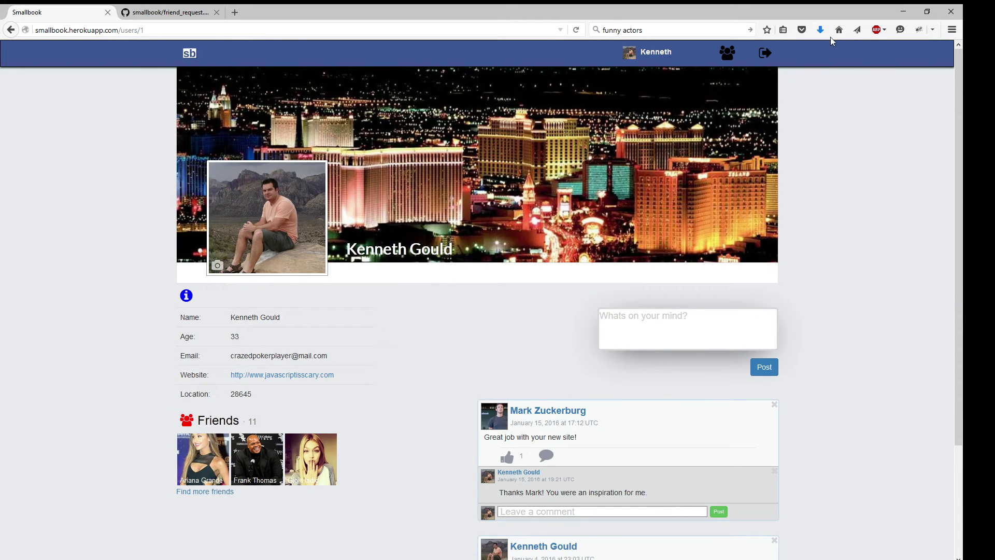
left_click(726, 53)
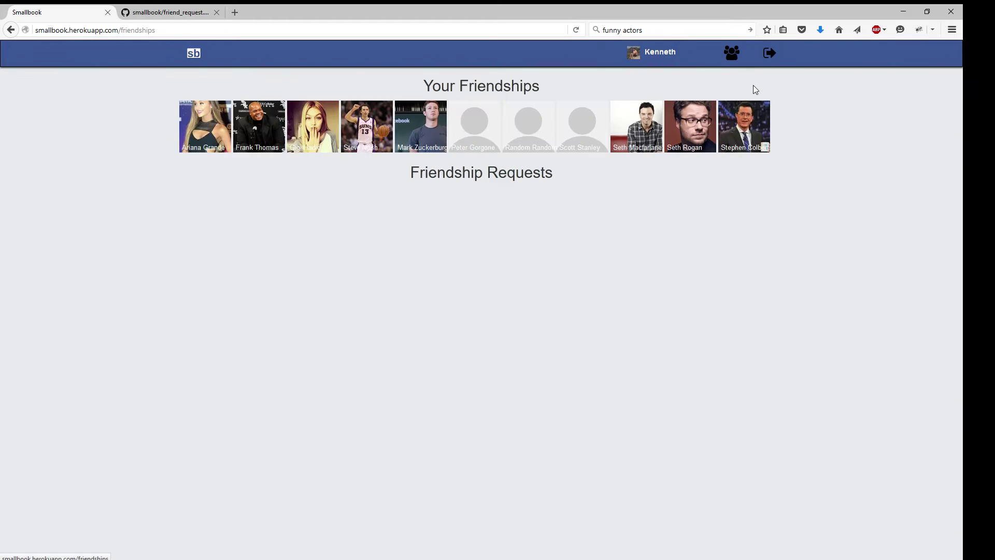
- On the new friend's profile, comment 'Great to see you on smallbook' under 'Hey!' and like it
left_click(747, 117)
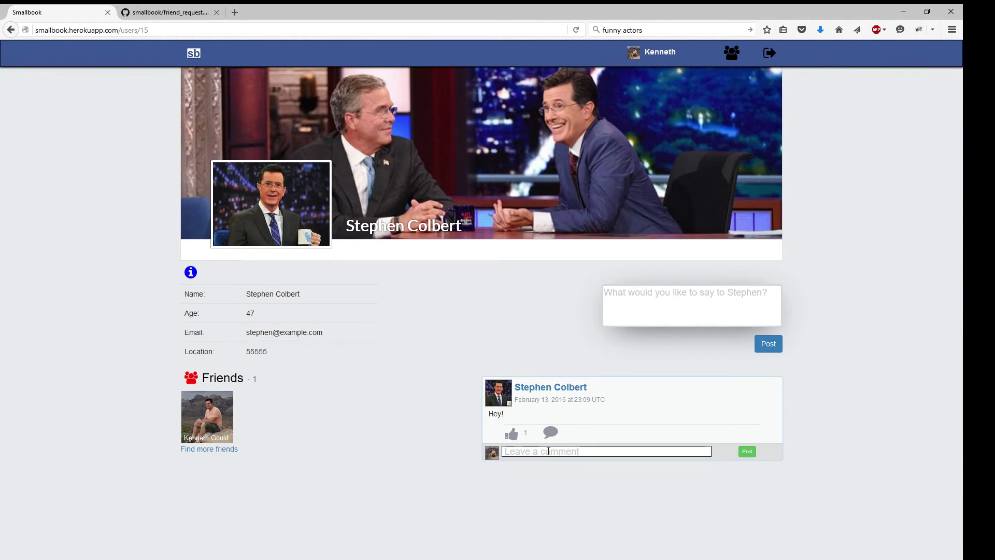
left_click(580, 449)
type("Hi Steph")
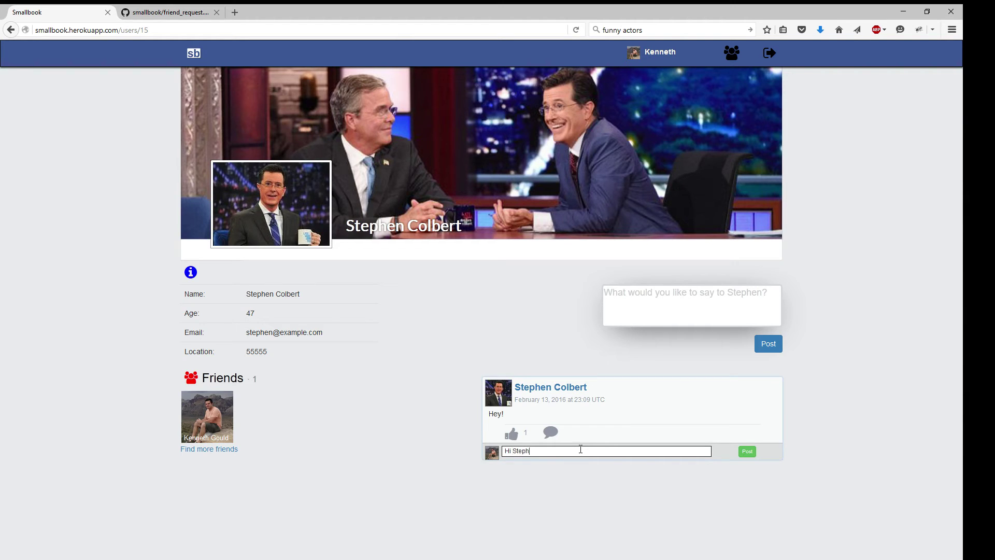
type("en! Gret to see")
key("BackSpace")
key("BackSpace")
key("BackSpace")
key("BackSpace")
key("BackSpace")
key("BackSpace")
key("BackSpace")
type("at to ")
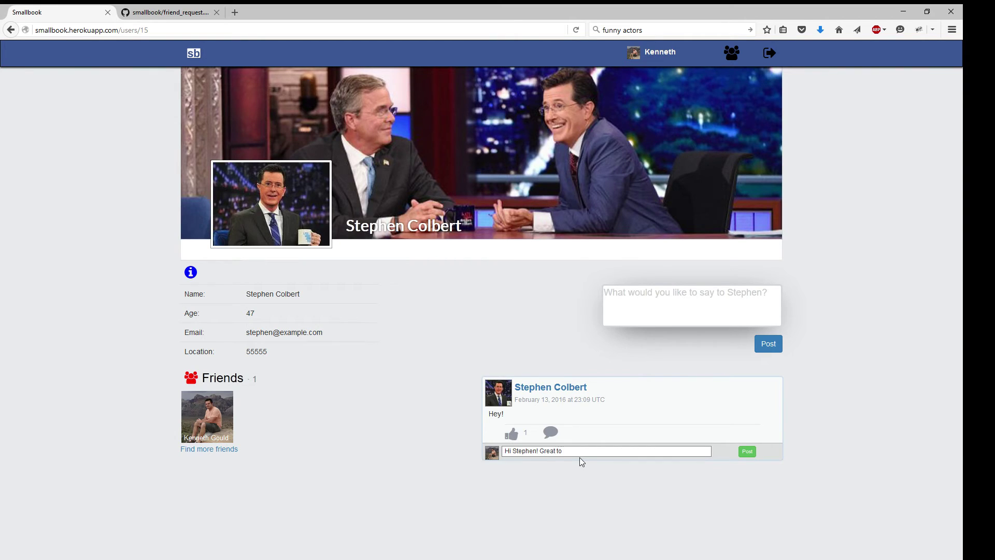
type("see you on smallbook")
left_click(747, 451)
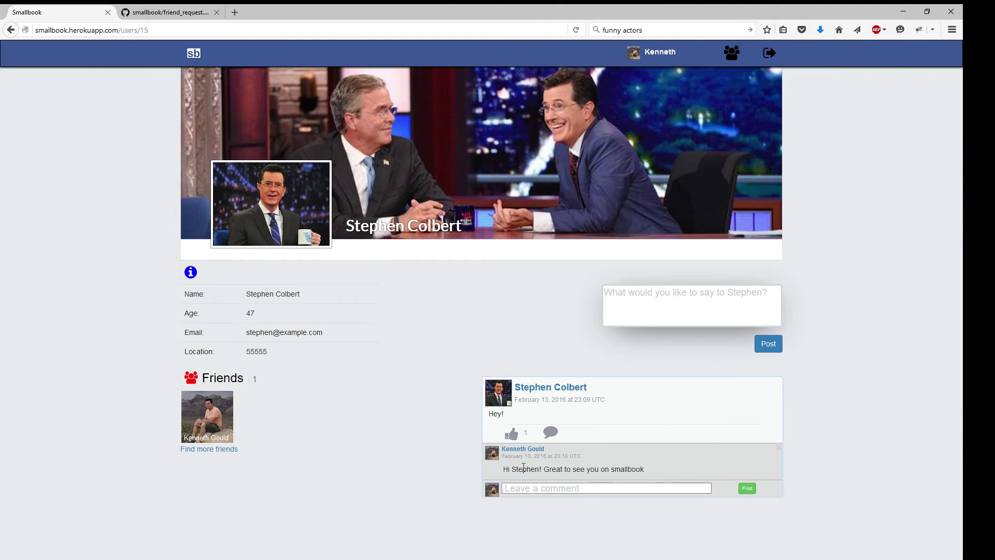
left_click(511, 435)
- Preview the profile in the 320×480 phone-sized responsive view and scroll through it
key("ctrl+shift+m")
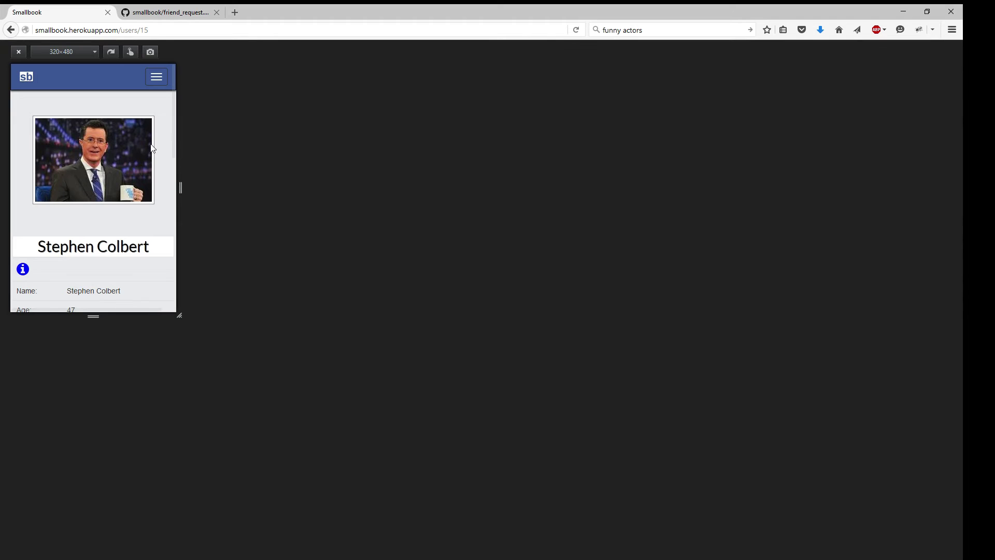
scroll(132, 155, "down", 2)
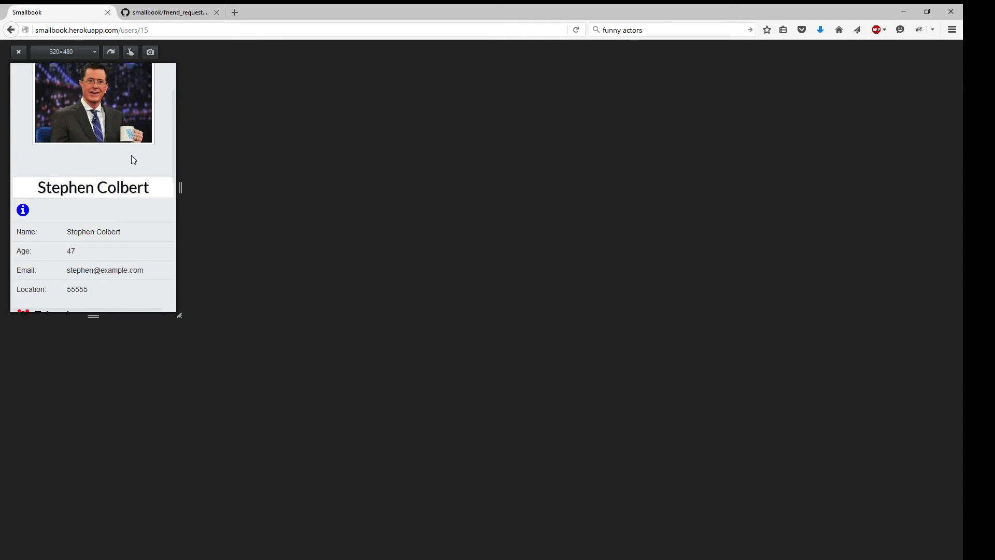
scroll(131, 156, "up", 2)
scroll(131, 156, "down", 2)
scroll(132, 155, "down", 6)
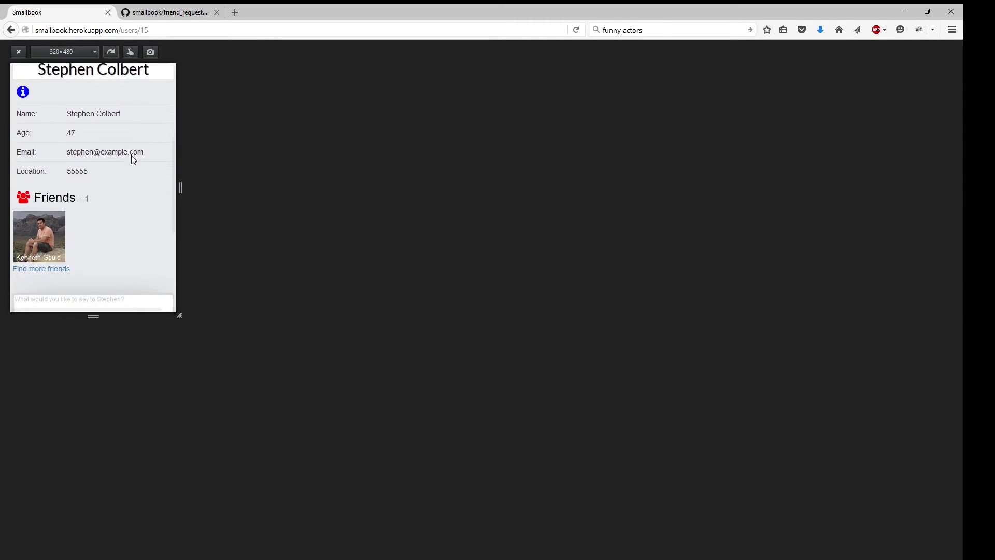
scroll(131, 156, "down", 4)
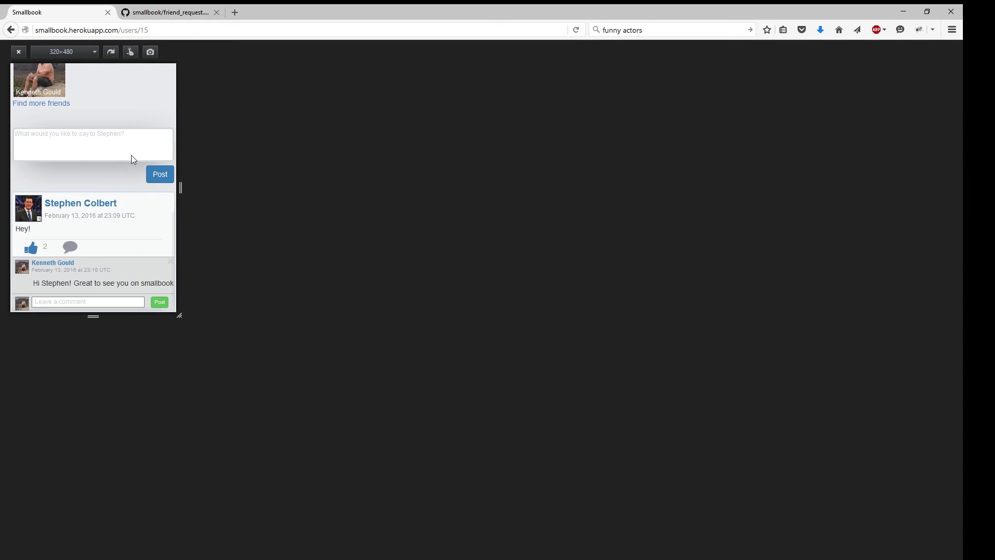
scroll(131, 155, "up", 8)
scroll(132, 155, "down", 2)
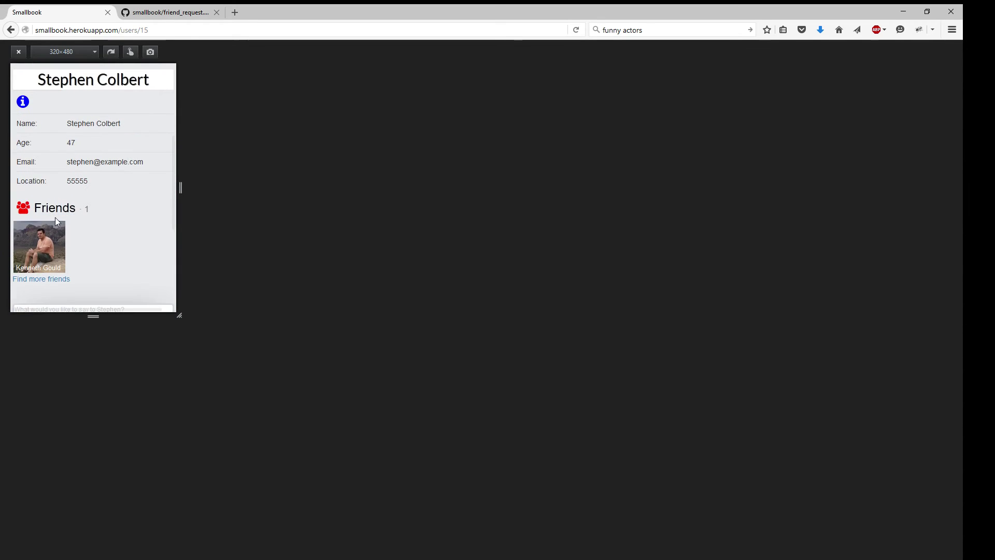
- Open the developer's profile from the friends list and browse it in the mobile layout
left_click(56, 239)
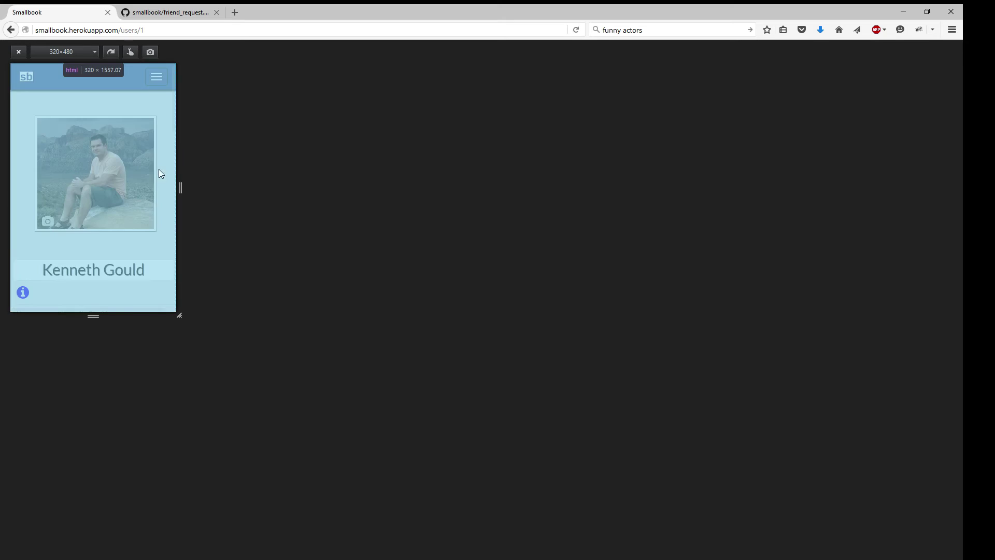
scroll(114, 160, "down", 2)
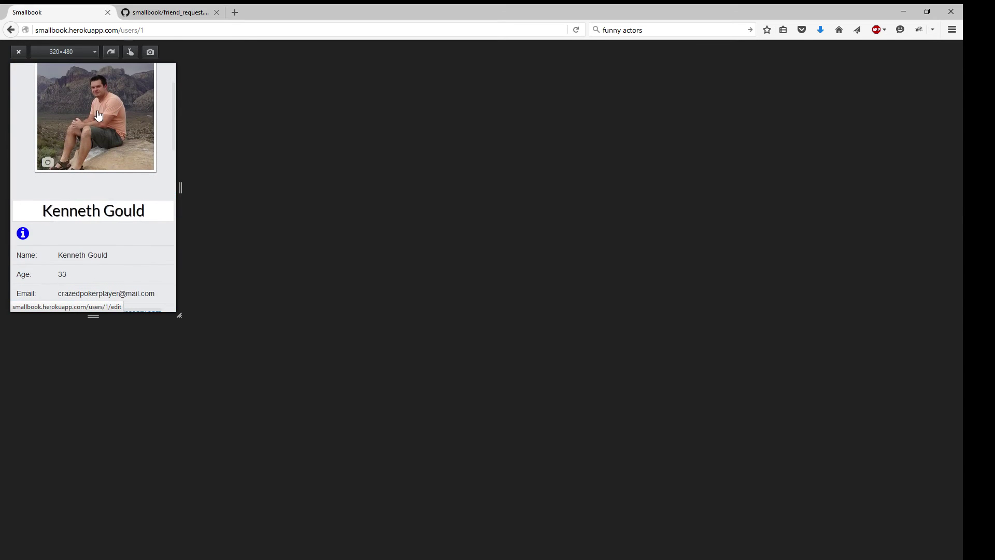
scroll(102, 186, "down", 5)
scroll(103, 185, "down", 3)
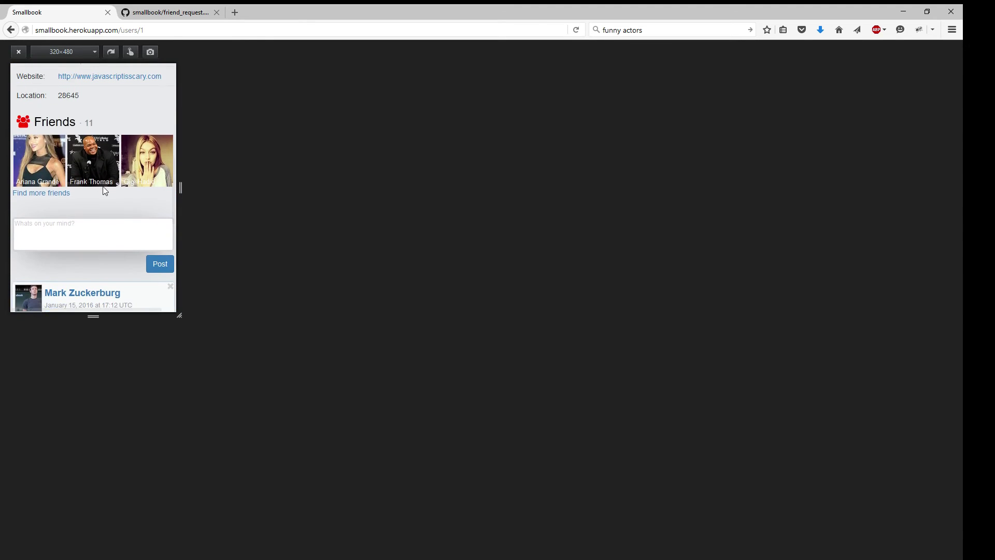
scroll(116, 204, "down", 1)
scroll(116, 206, "down", 7)
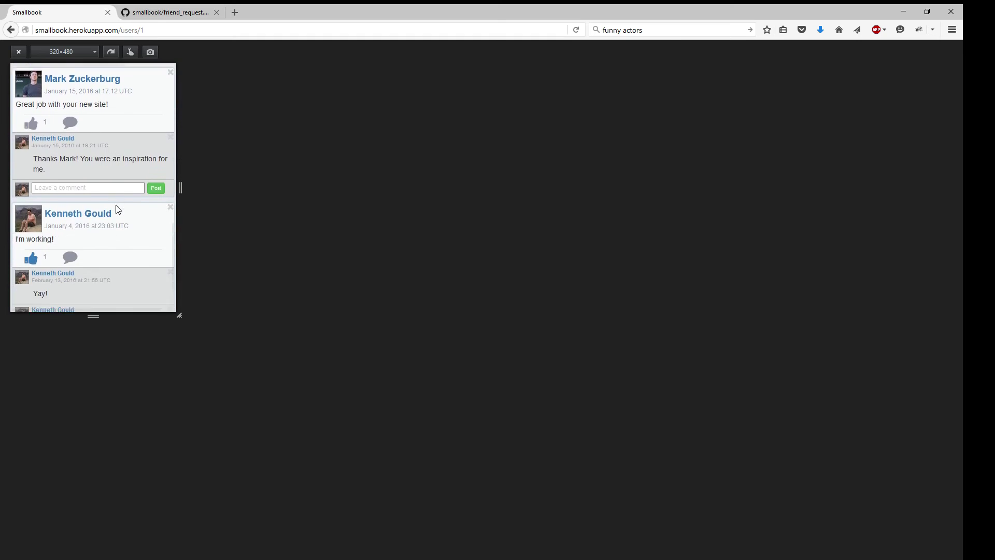
scroll(116, 209, "up", 18)
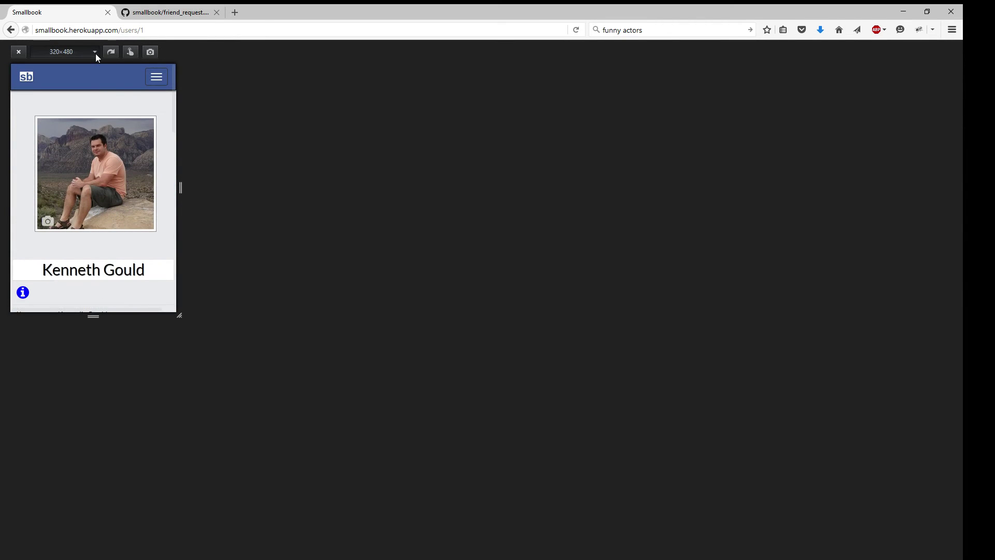
- Switch the responsive preview to 768×1024 tablet size and reload the profile
left_click(61, 93)
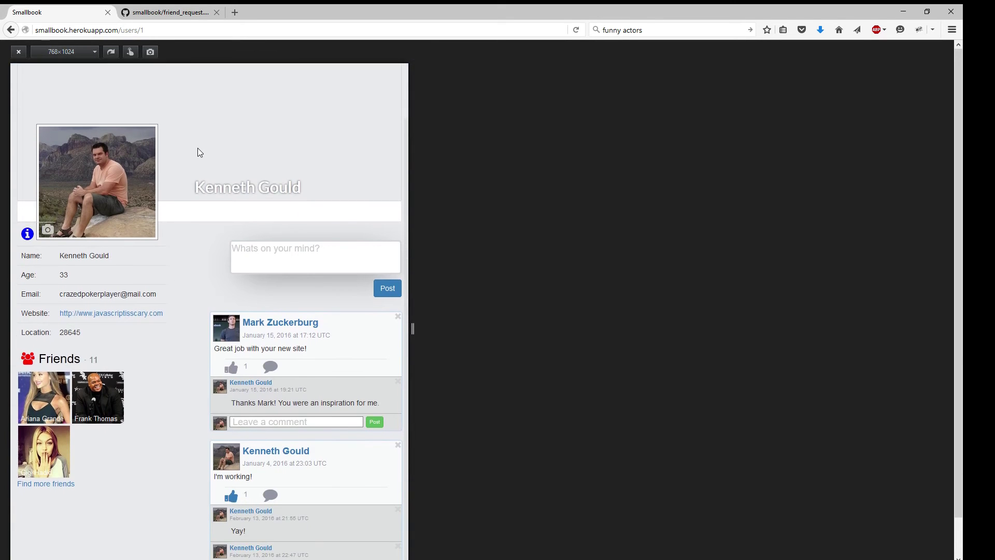
scroll(198, 151, "up", 2)
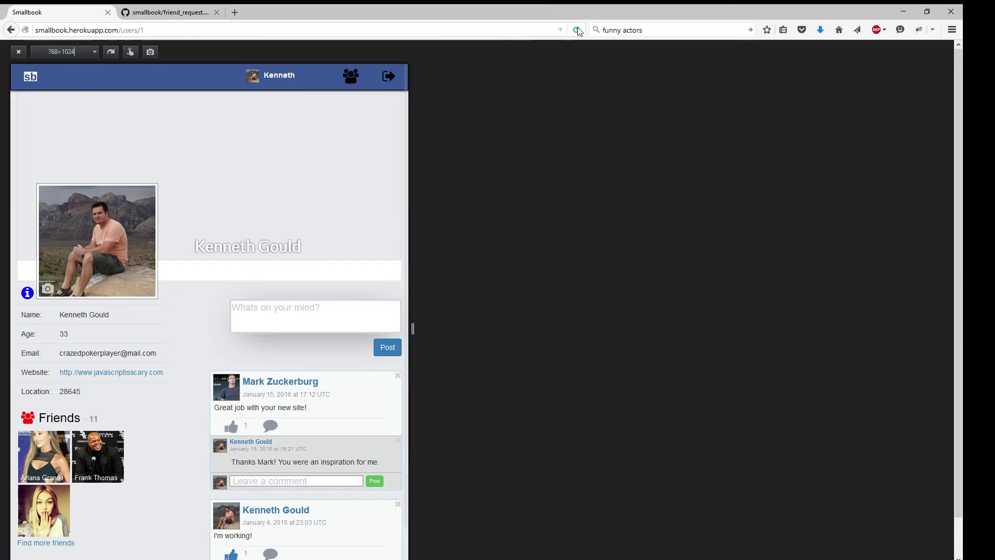
left_click(278, 76)
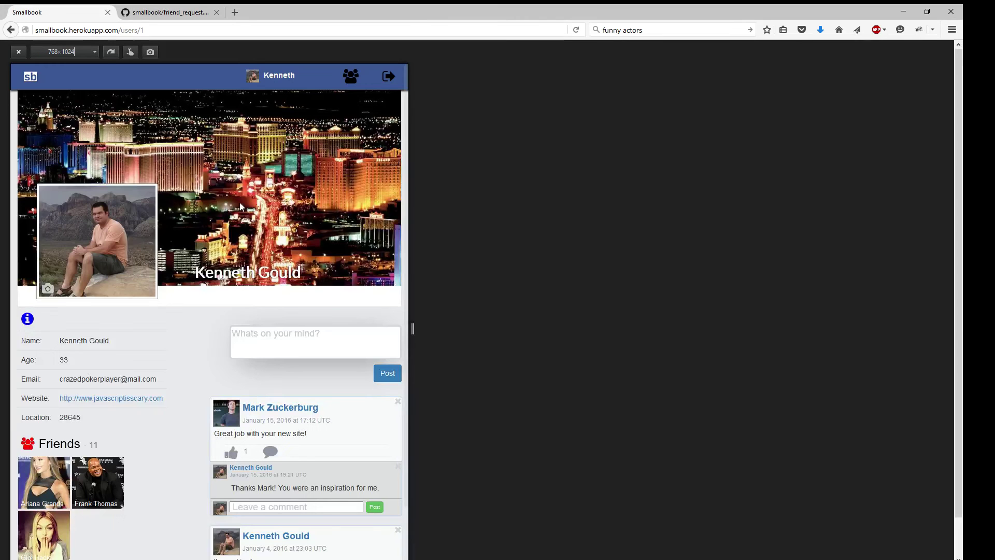
scroll(239, 202, "down", 3)
scroll(239, 205, "down", 1)
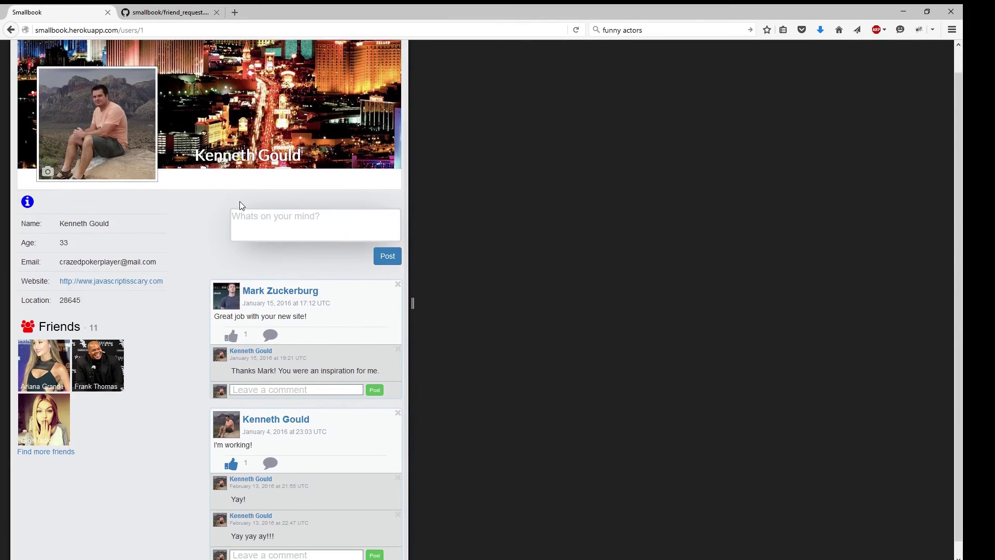
scroll(240, 206, "up", 1)
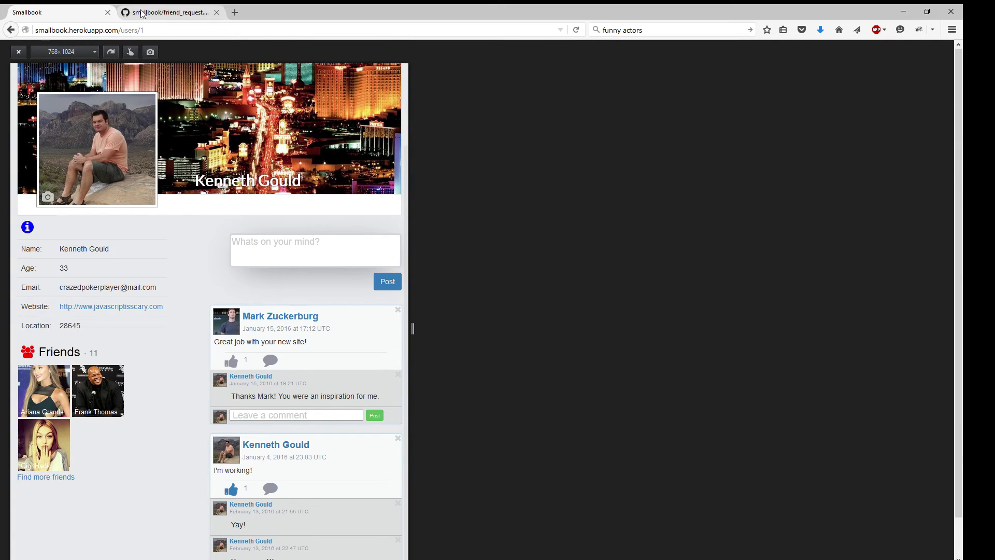
- Exit the responsive preview and review the full-width desktop profile page
left_click(19, 52)
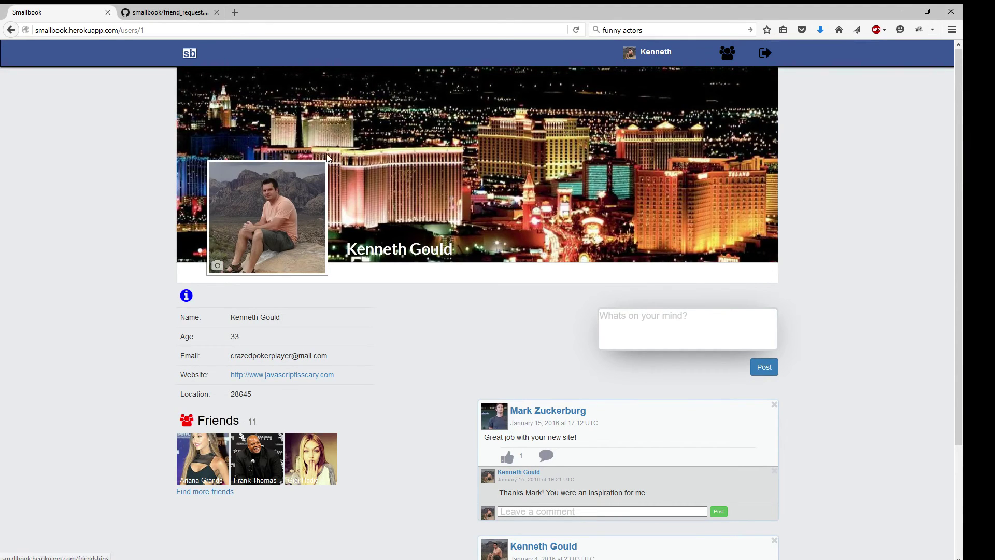
scroll(155, 127, "down", 3)
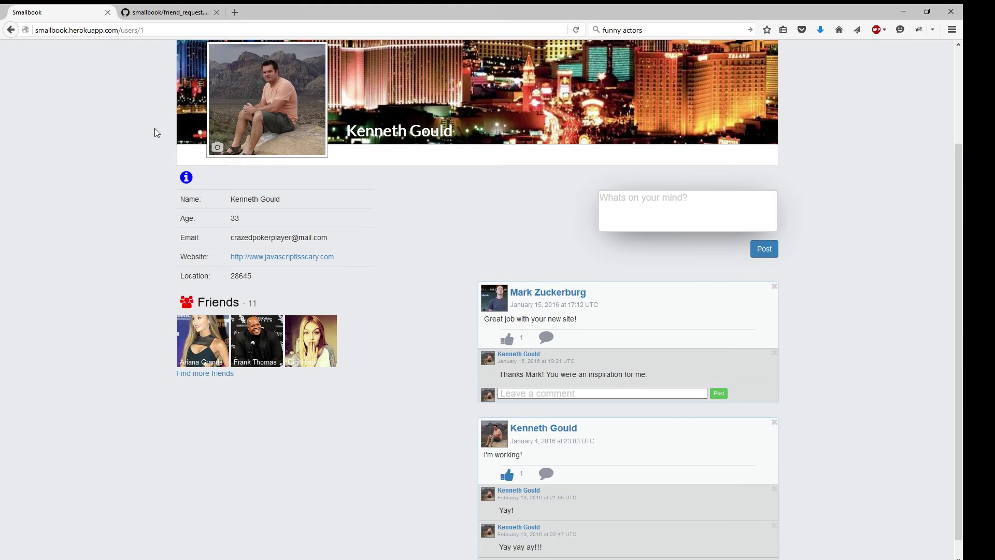
scroll(154, 129, "up", 3)
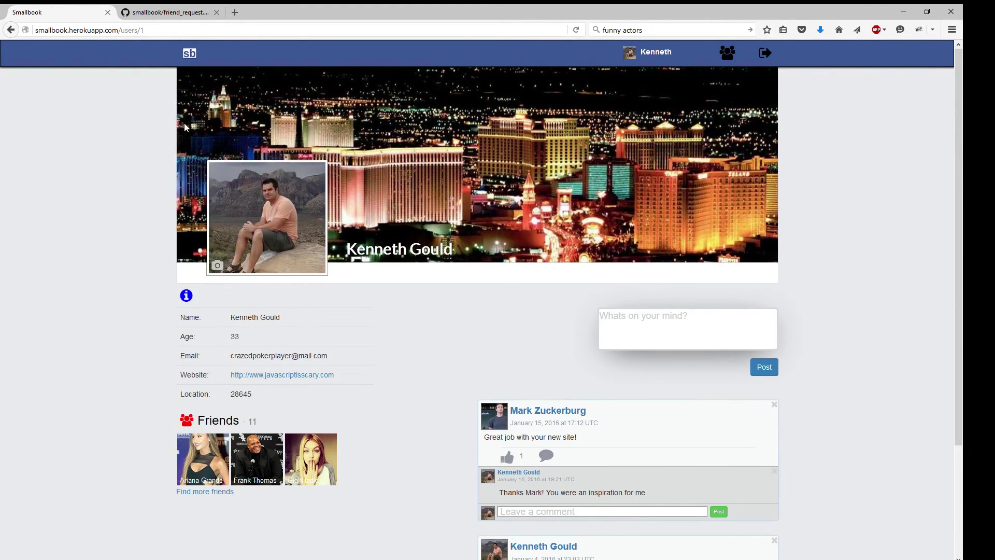
scroll(159, 159, "down", 3)
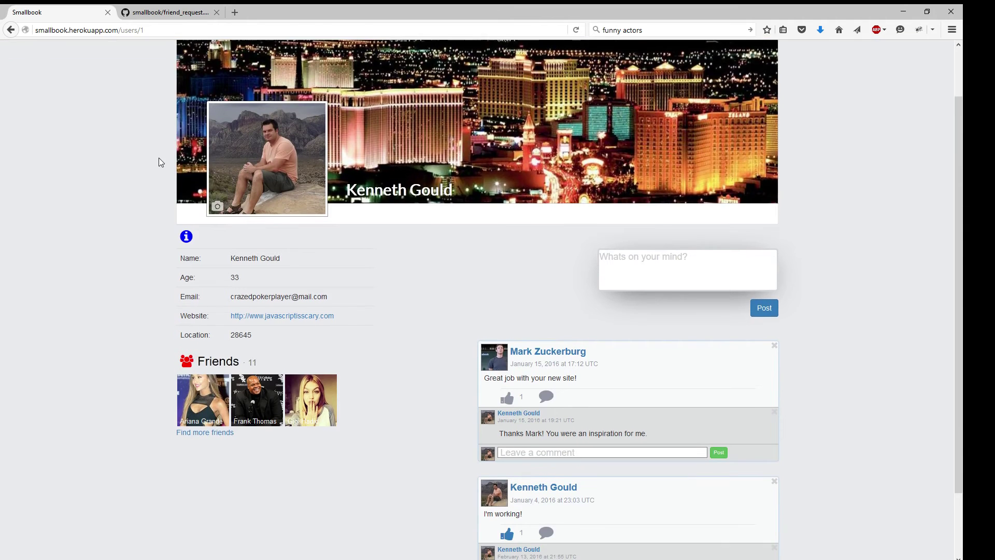
scroll(159, 159, "down", 1)
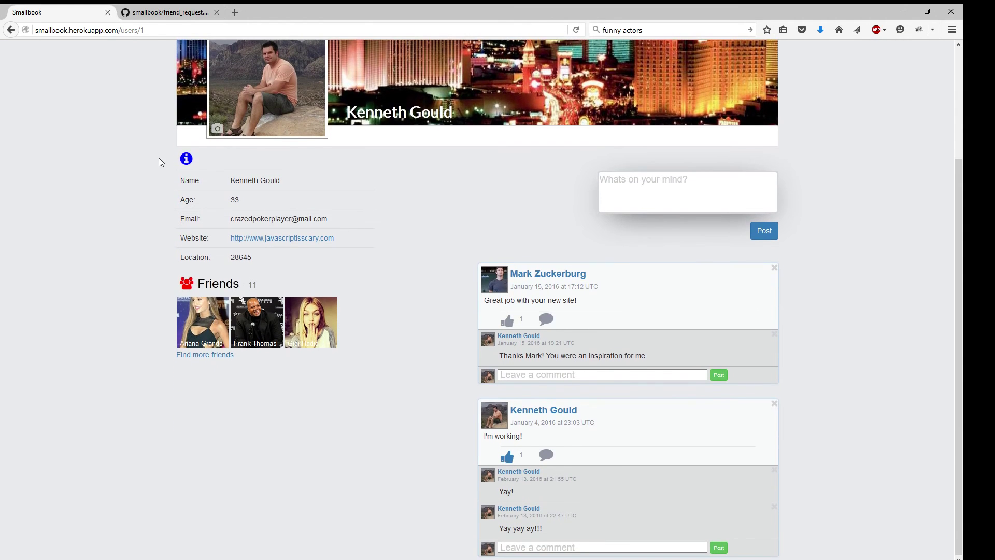
scroll(158, 158, "up", 1)
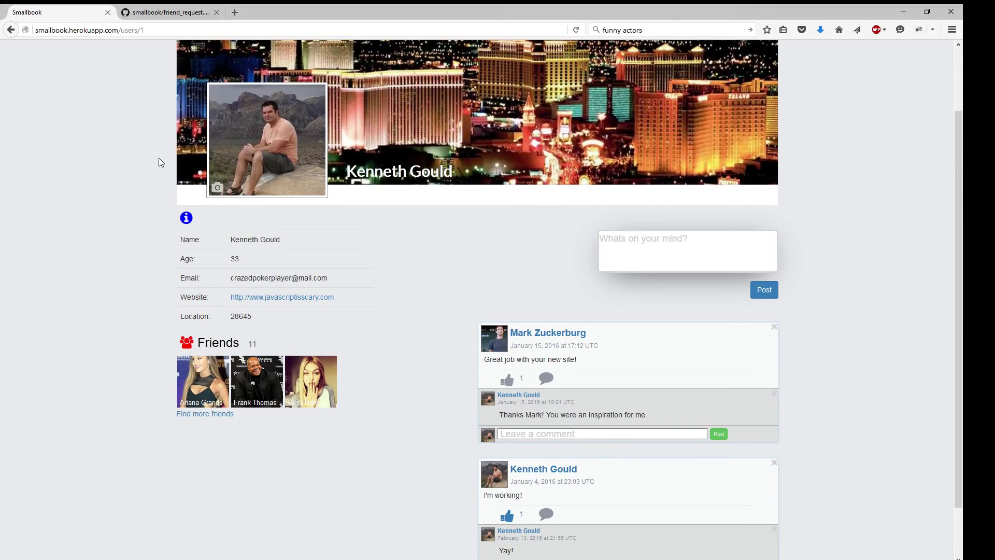
scroll(159, 158, "up", 2)
scroll(158, 158, "down", 2)
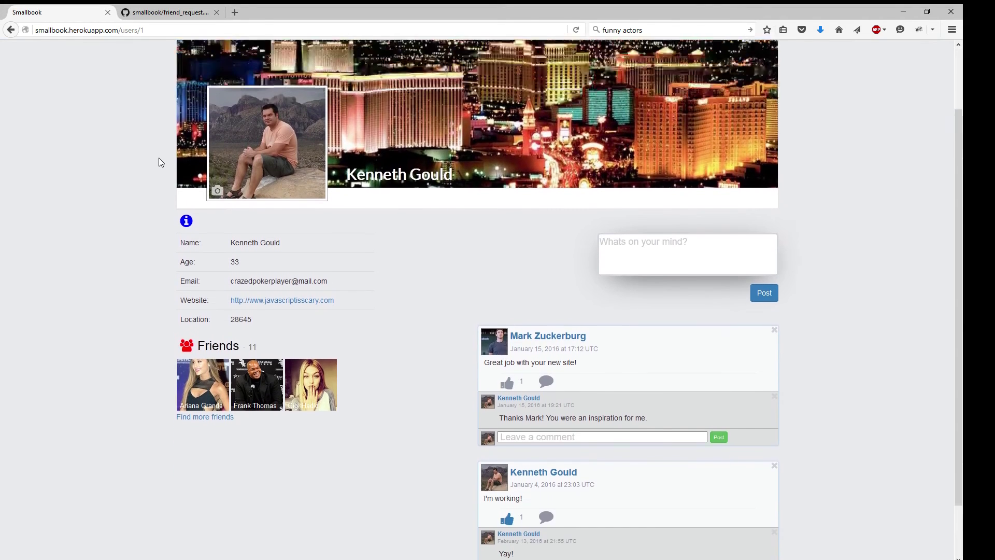
scroll(159, 162, "up", 2)
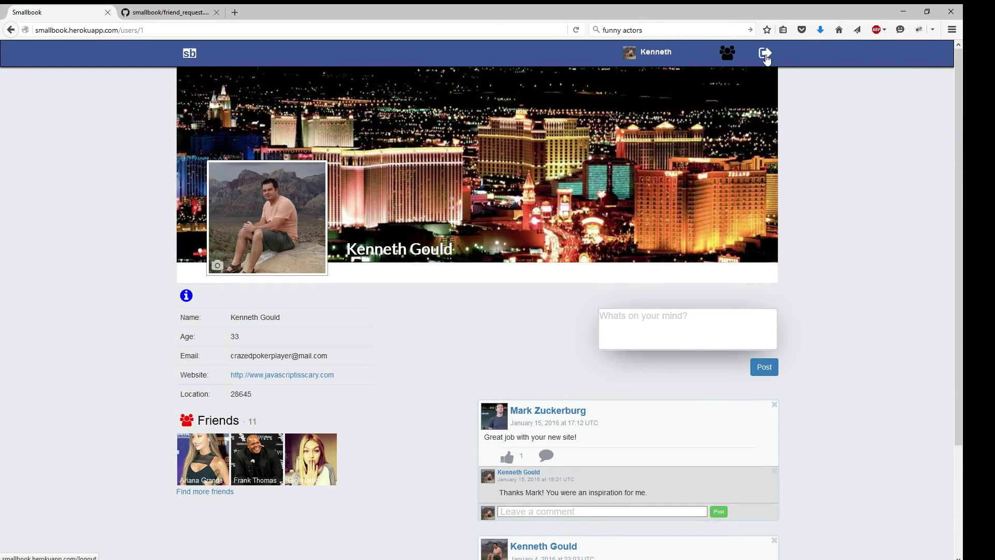
left_click(155, 13)
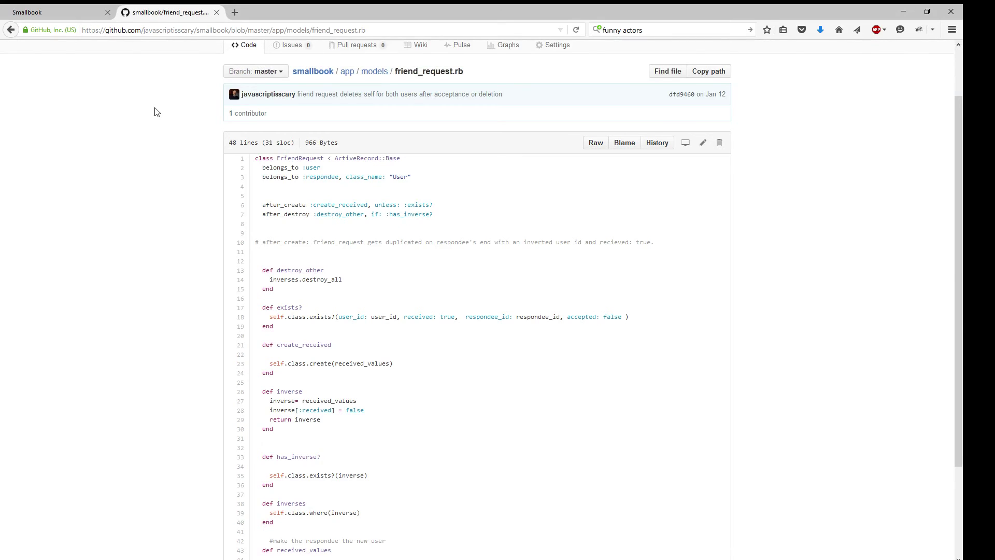
scroll(160, 158, "down", 2)
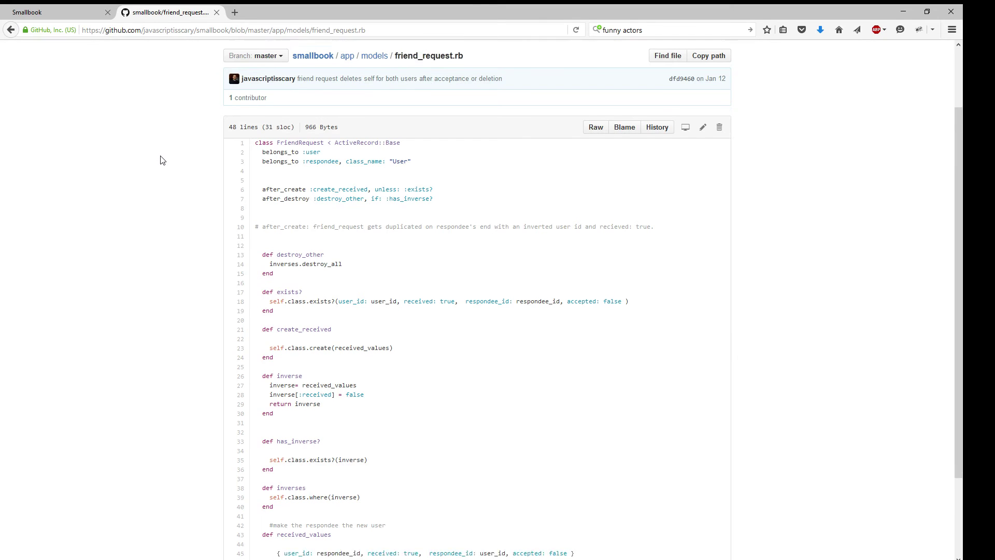
scroll(161, 158, "down", 2)
scroll(161, 158, "up", 2)
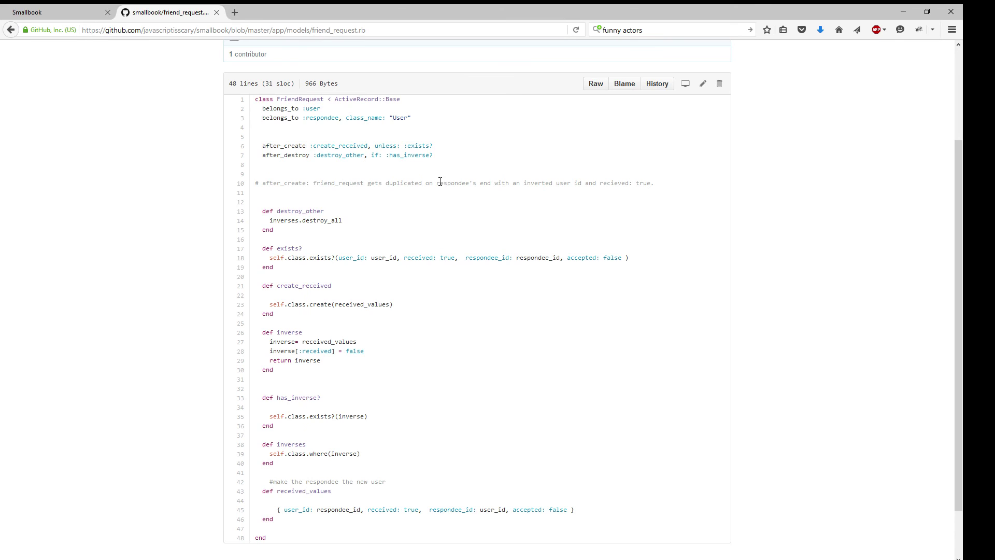
scroll(440, 178, "down", 2)
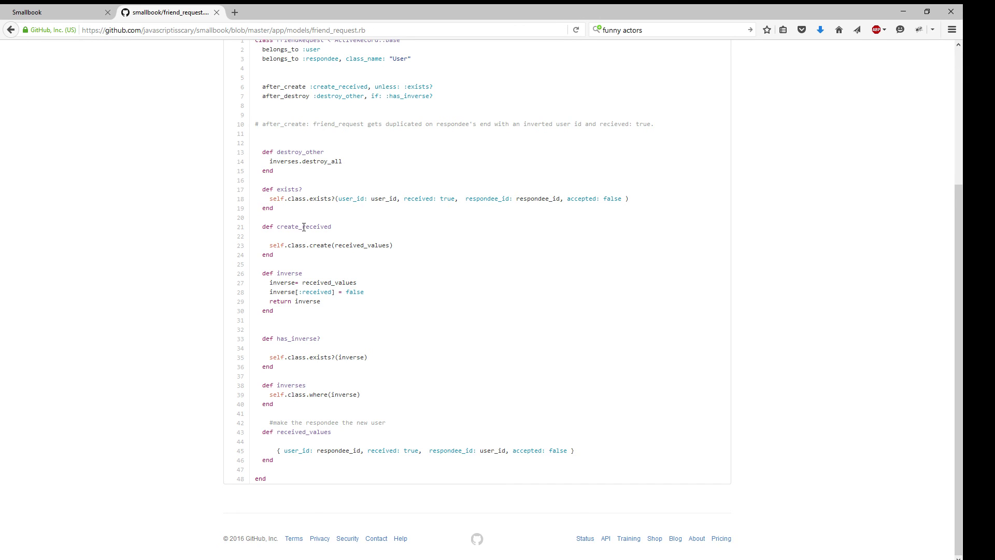
scroll(409, 334, "up", 2)
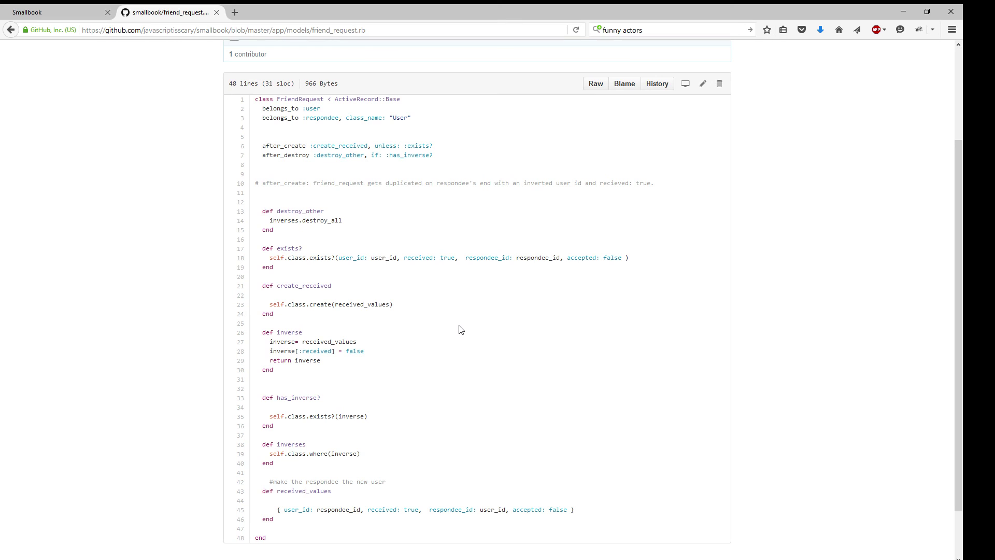
scroll(461, 329, "down", 2)
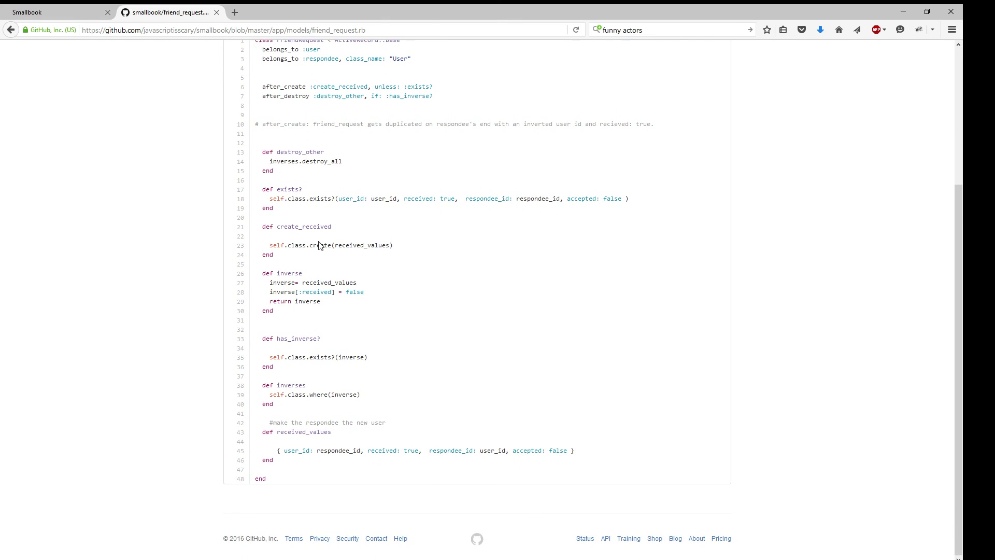
- Post a 'Hi' greeting on a friend's wall, then return to your own profile
left_click(81, 12)
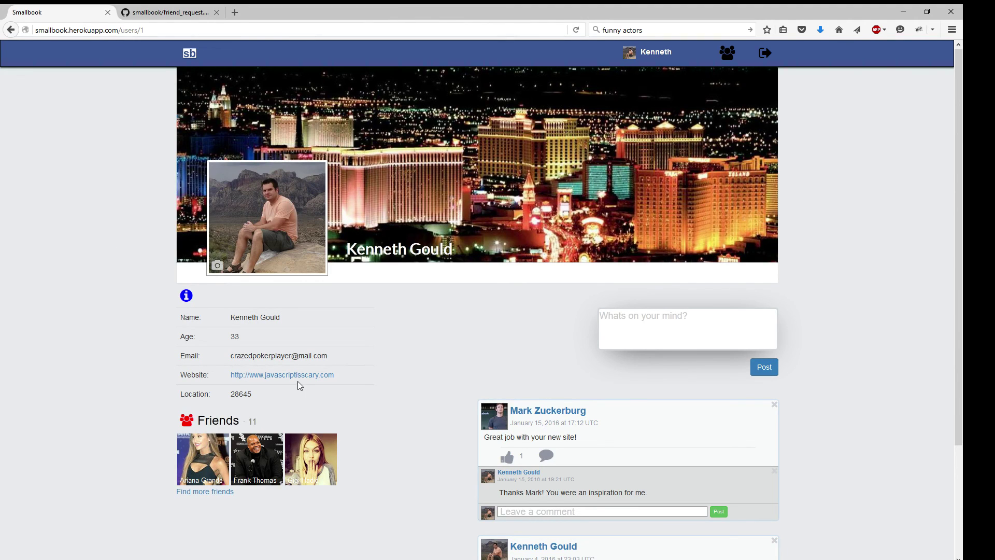
left_click(306, 462)
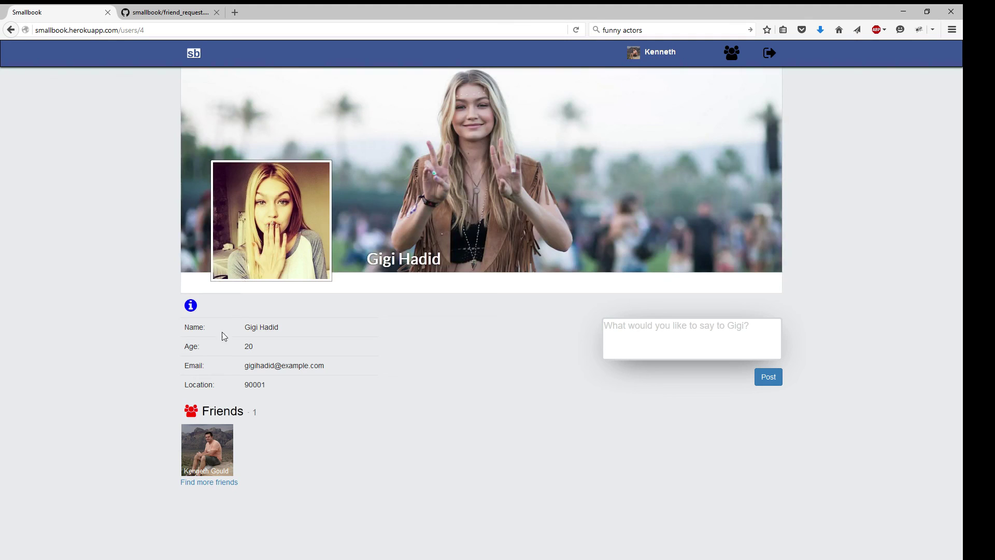
left_click(673, 336)
type("Hi ")
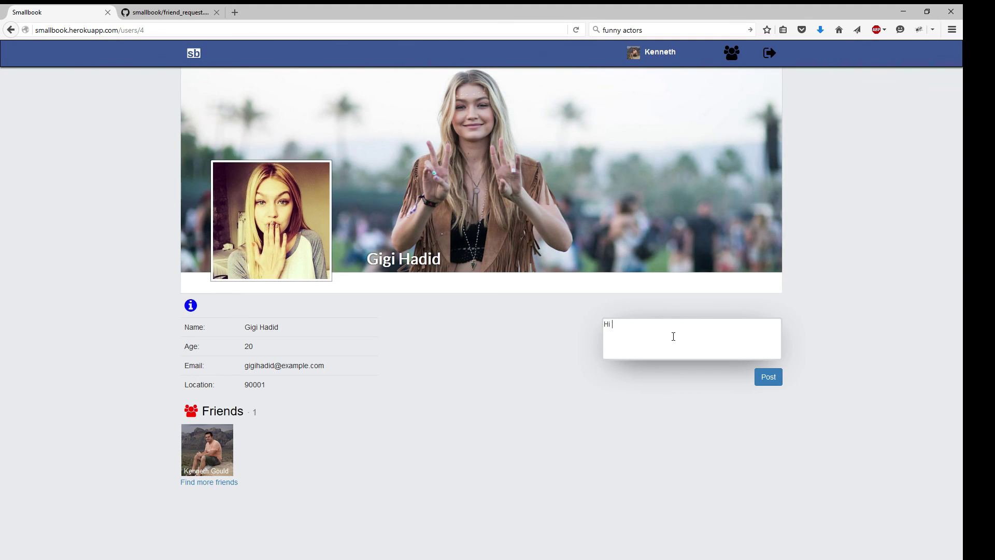
type("Gigi!")
left_click(768, 377)
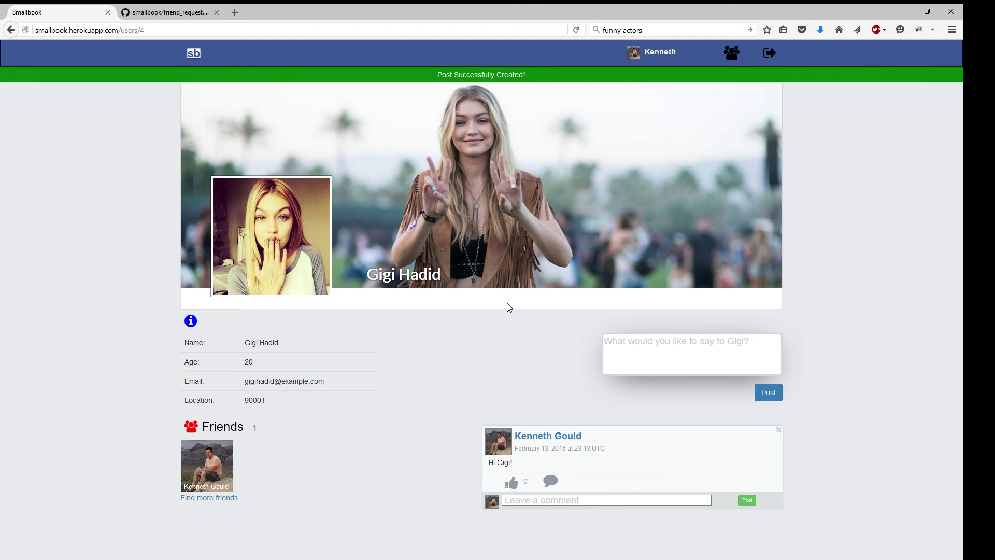
left_click(193, 465)
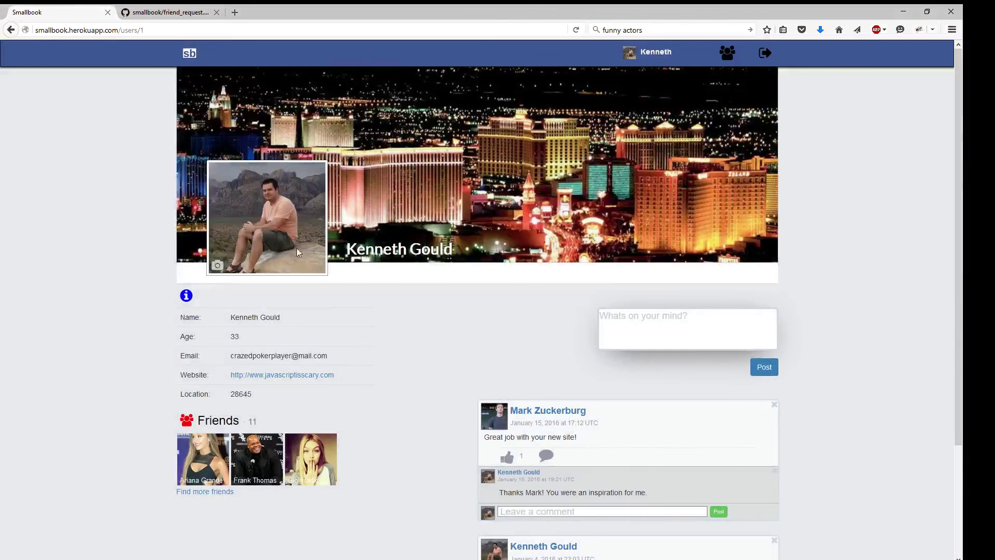
scroll(258, 293, "down", 2)
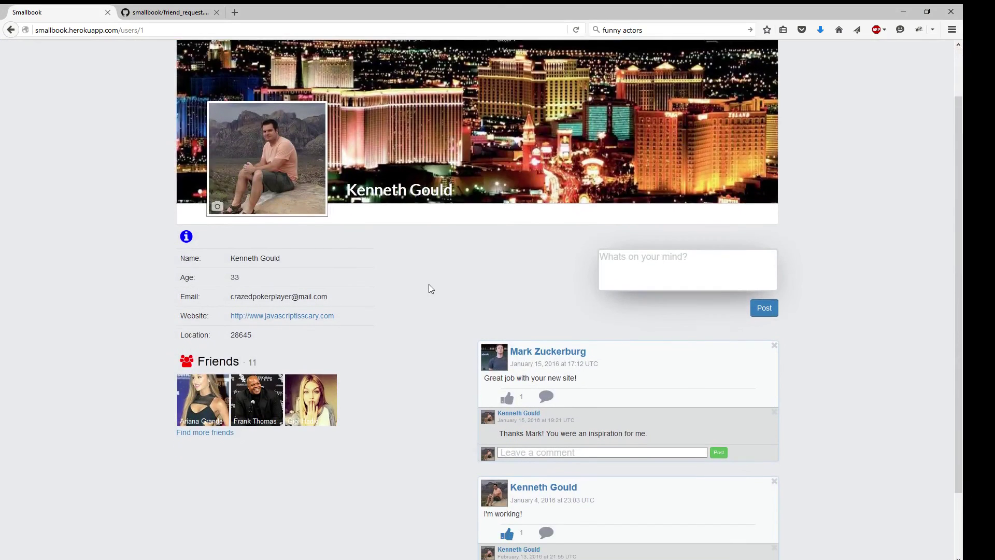
left_click(298, 159)
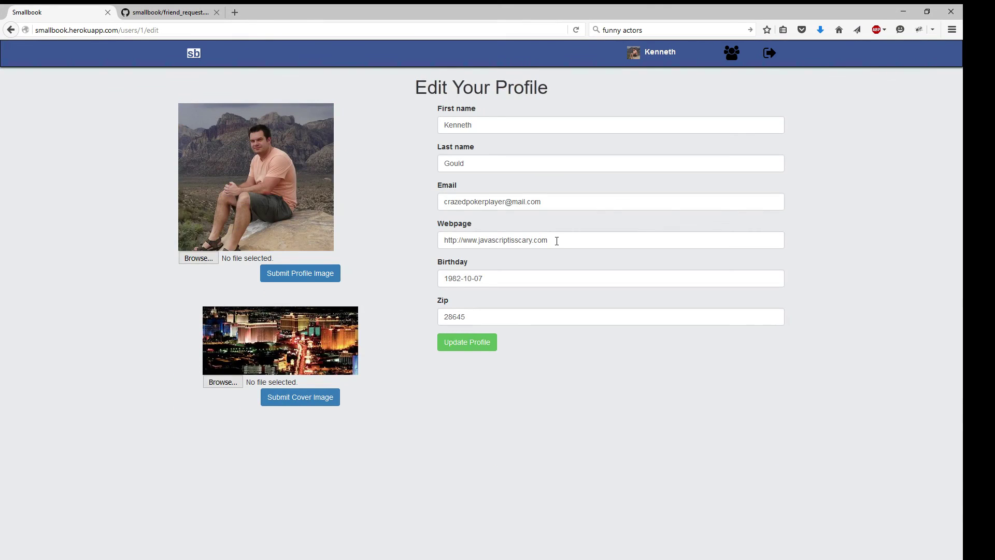
left_click_drag(556, 241, 440, 224)
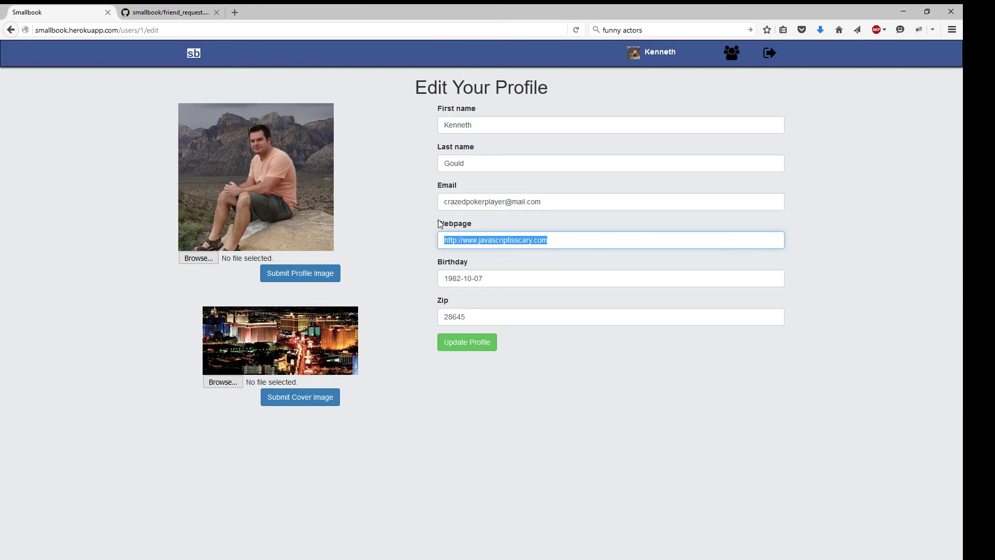
type("www.")
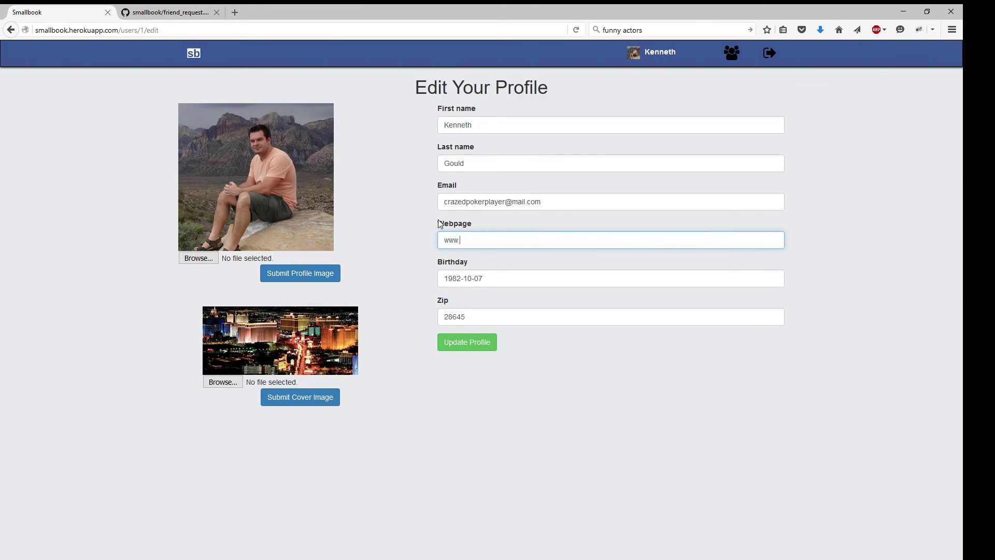
type("facebook.com")
type("http:")
type("//")
left_click(480, 349)
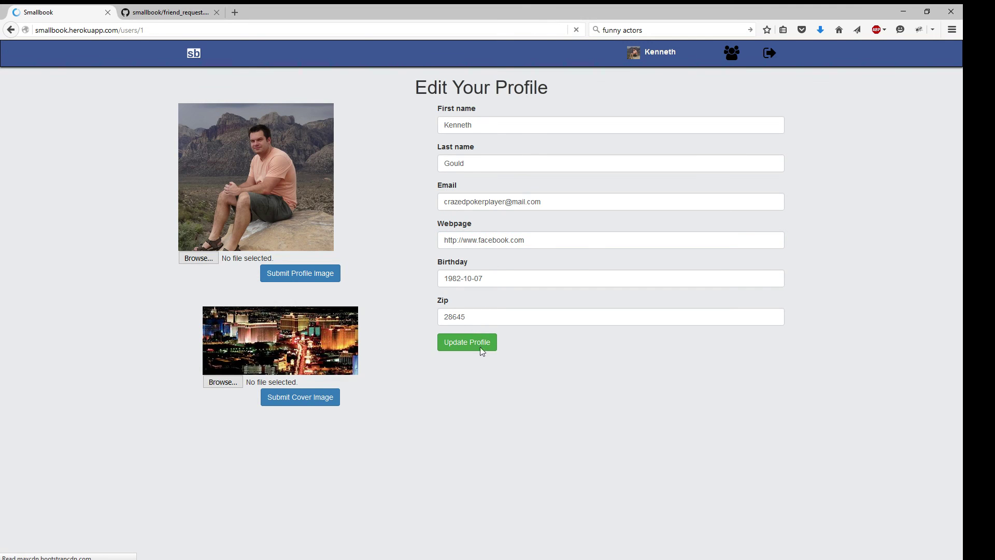
scroll(288, 377, "down", 3)
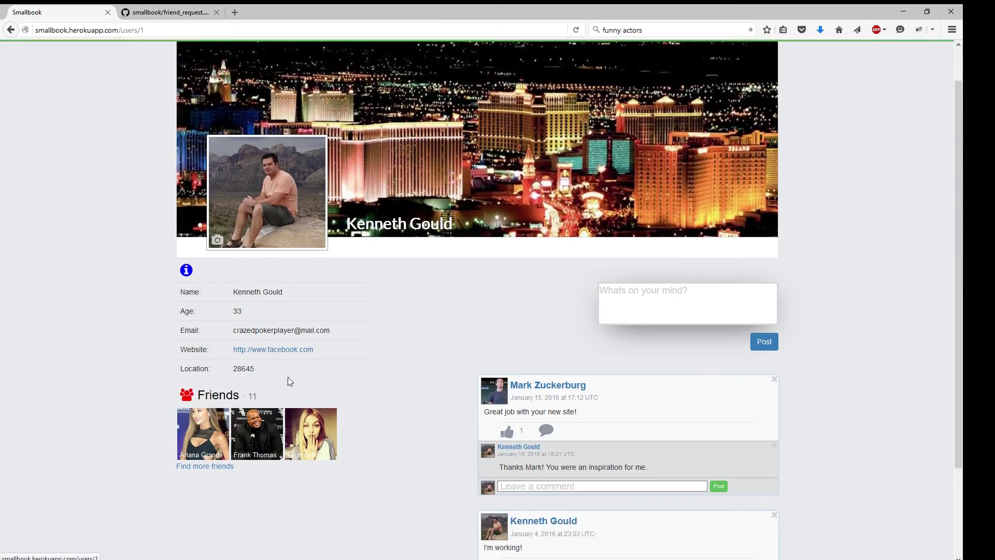
scroll(395, 309, "up", 3)
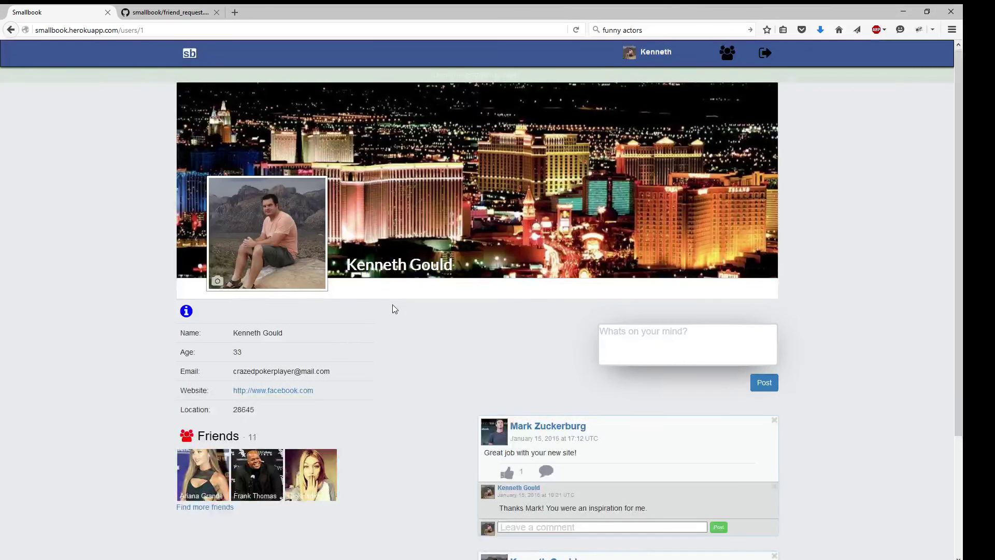